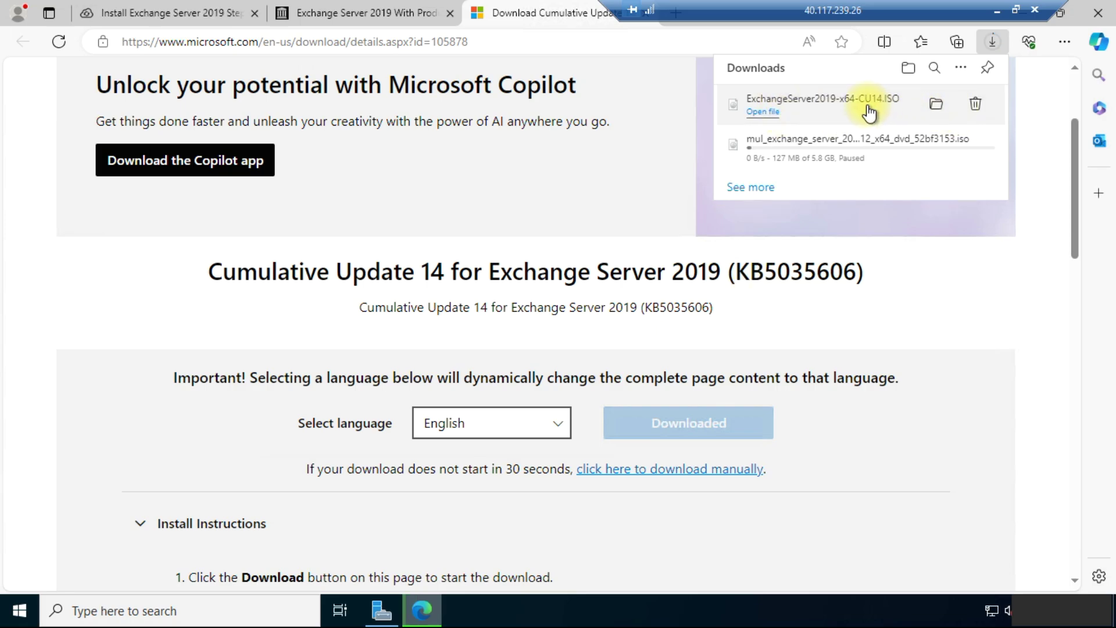
# Open This PC in File Explorer and go to the Downloads folder.
pyautogui.click(184, 608)
pyautogui.write('this')
pyautogui.press('Return')
pyautogui.doubleClick(377, 72)
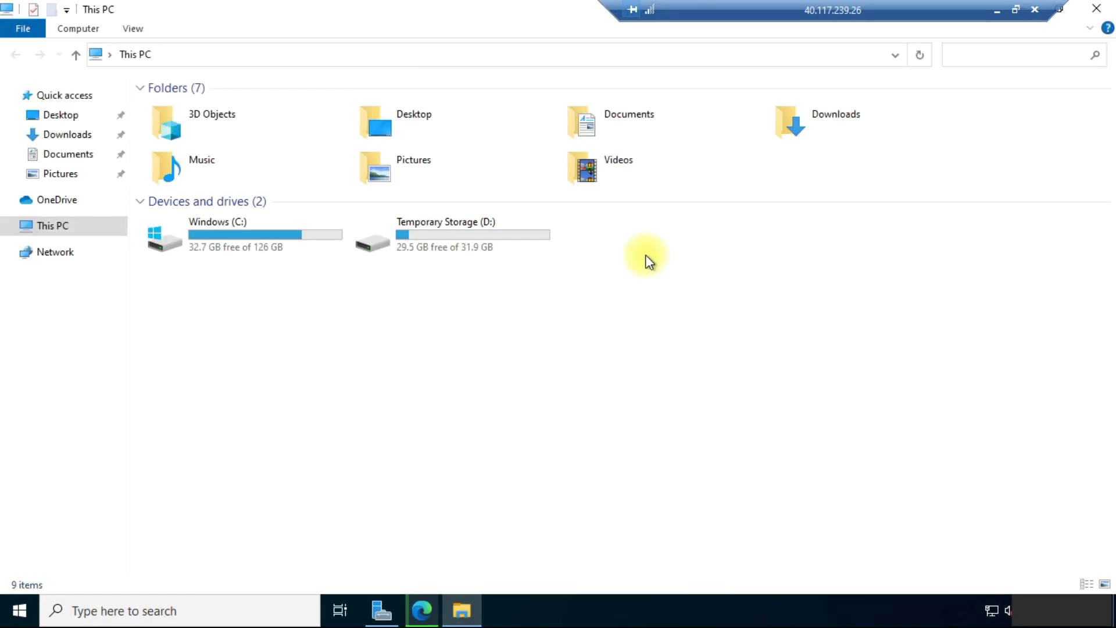
pyautogui.doubleClick(799, 136)
# Mount the ExchangeServer2019-x64-CU14 disc image and return to This PC to see the drives.
pyautogui.click(238, 136)
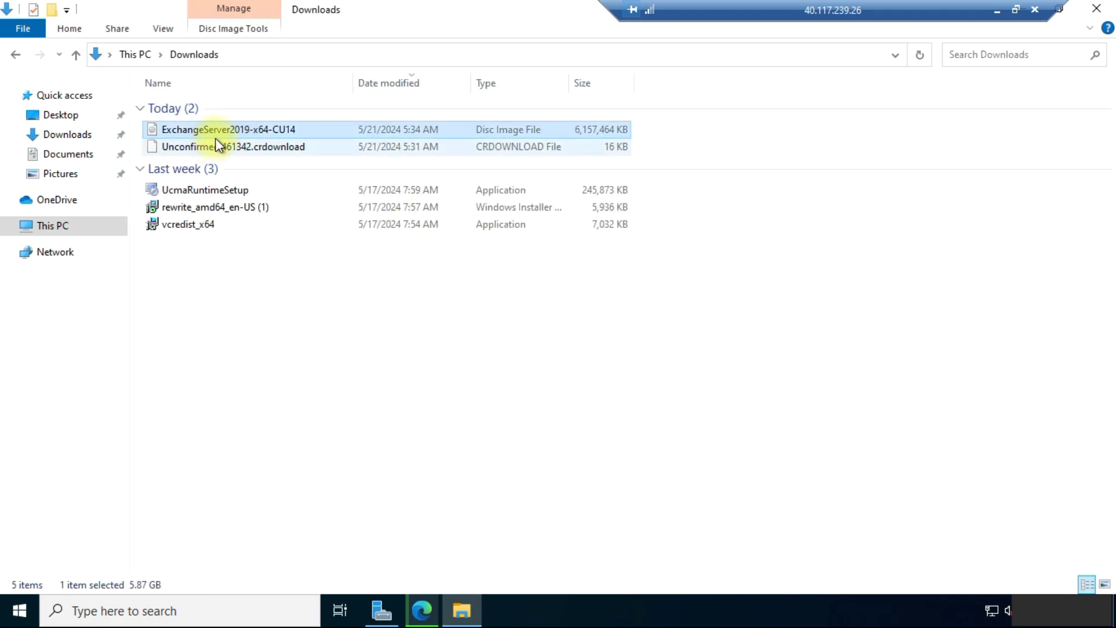
pyautogui.rightClick(222, 130)
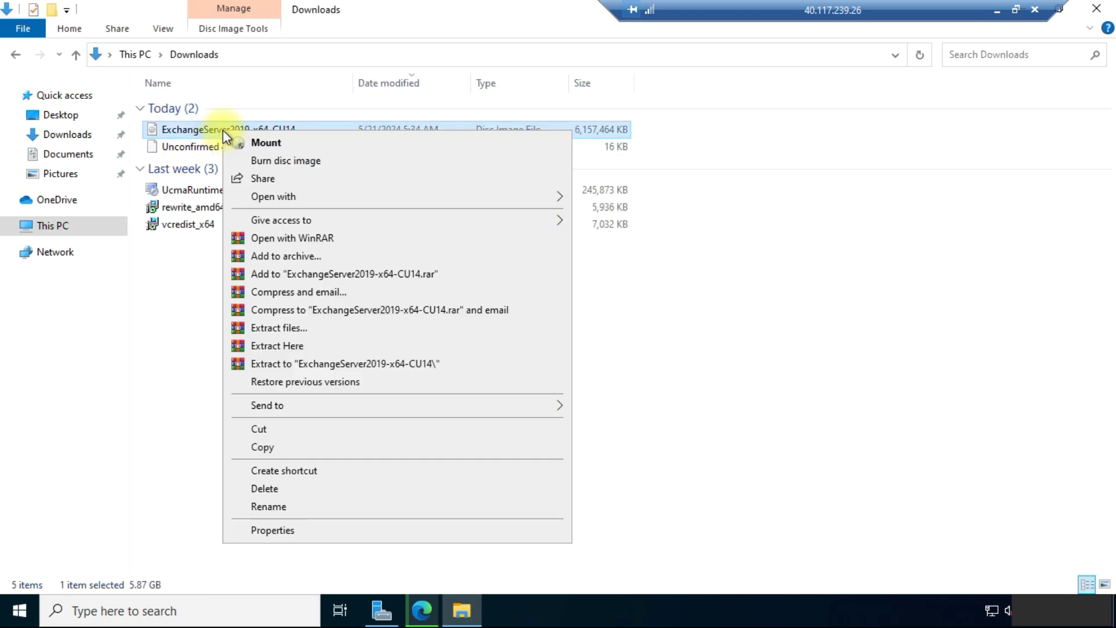
pyautogui.click(339, 139)
pyautogui.click(17, 54)
pyautogui.click(17, 54)
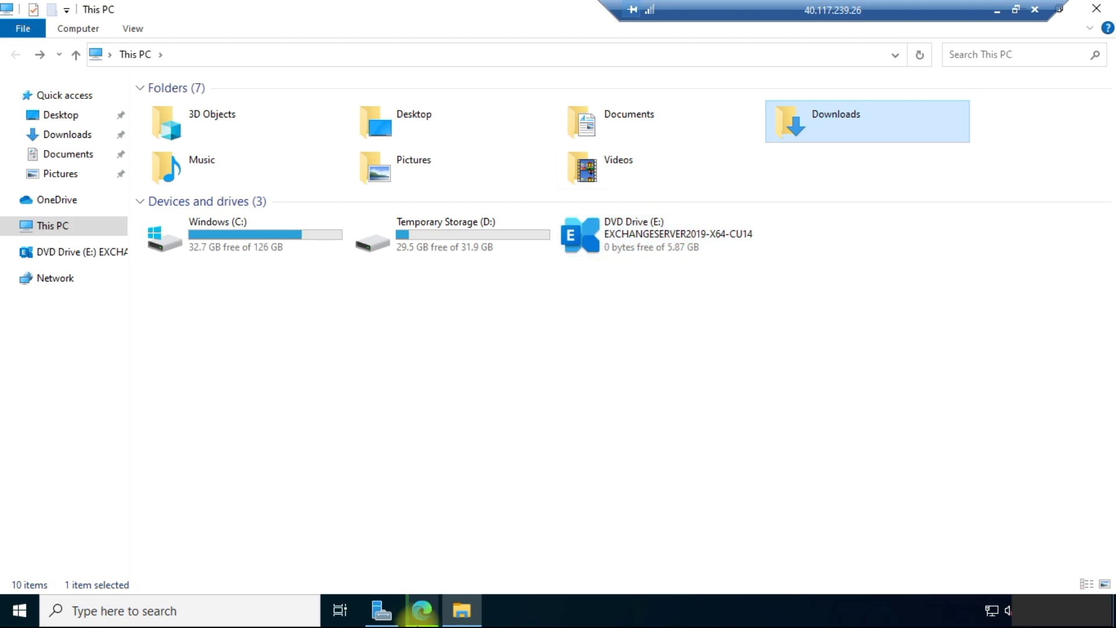
pyautogui.moveTo(468, 617)
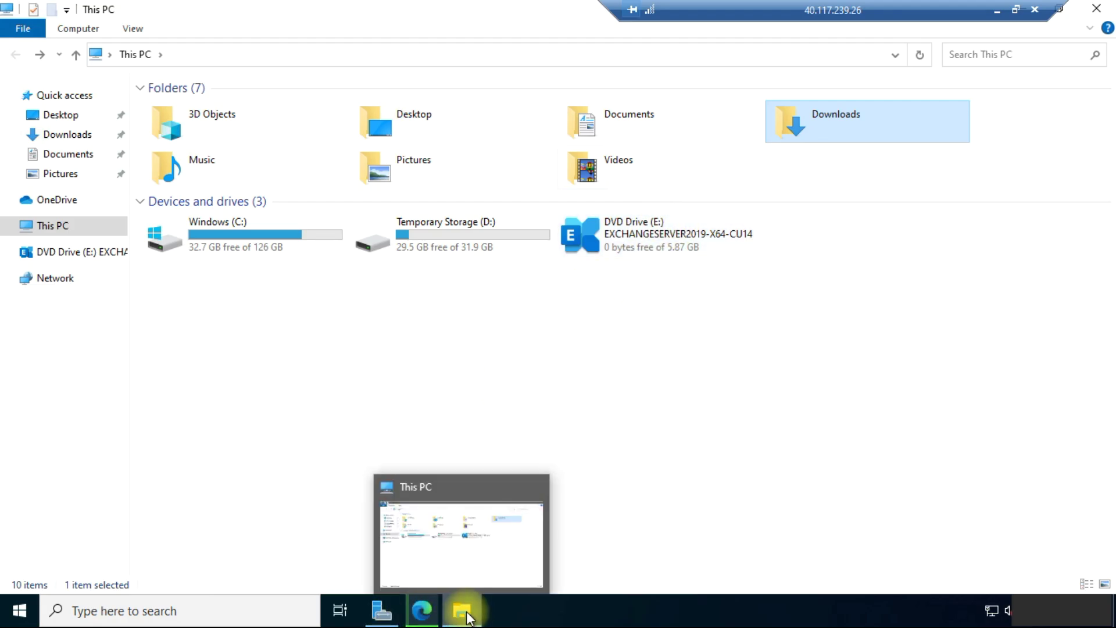
# Show the Cloudbik Exchange Server 2019 installation guide in Edge and start Windows PowerShell as administrator.
pyautogui.click(423, 609)
pyautogui.click(176, 9)
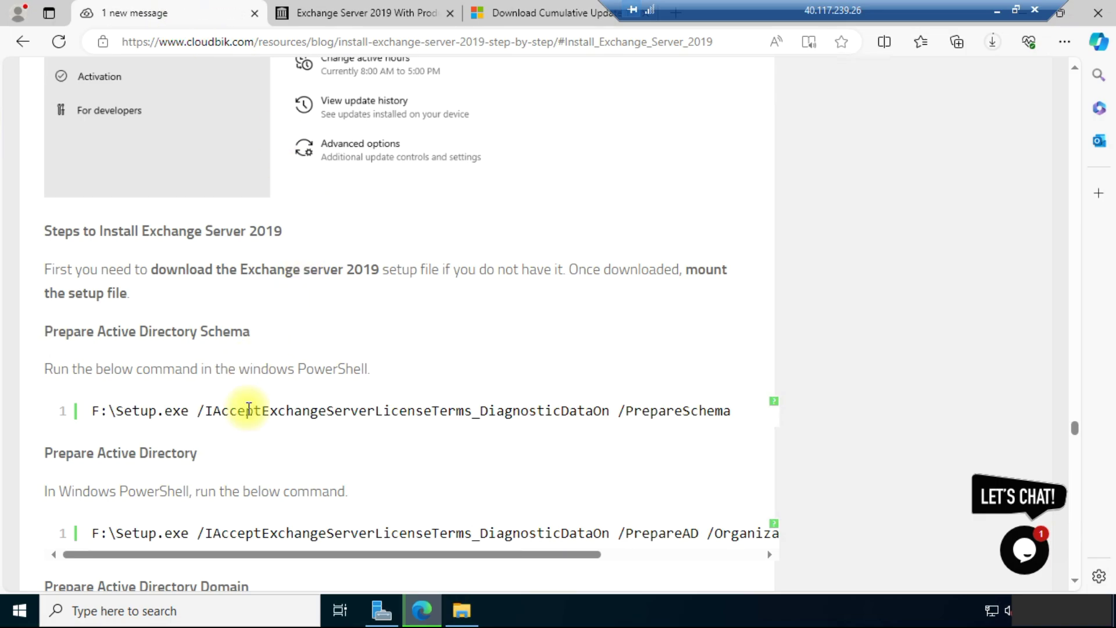
pyautogui.click(216, 620)
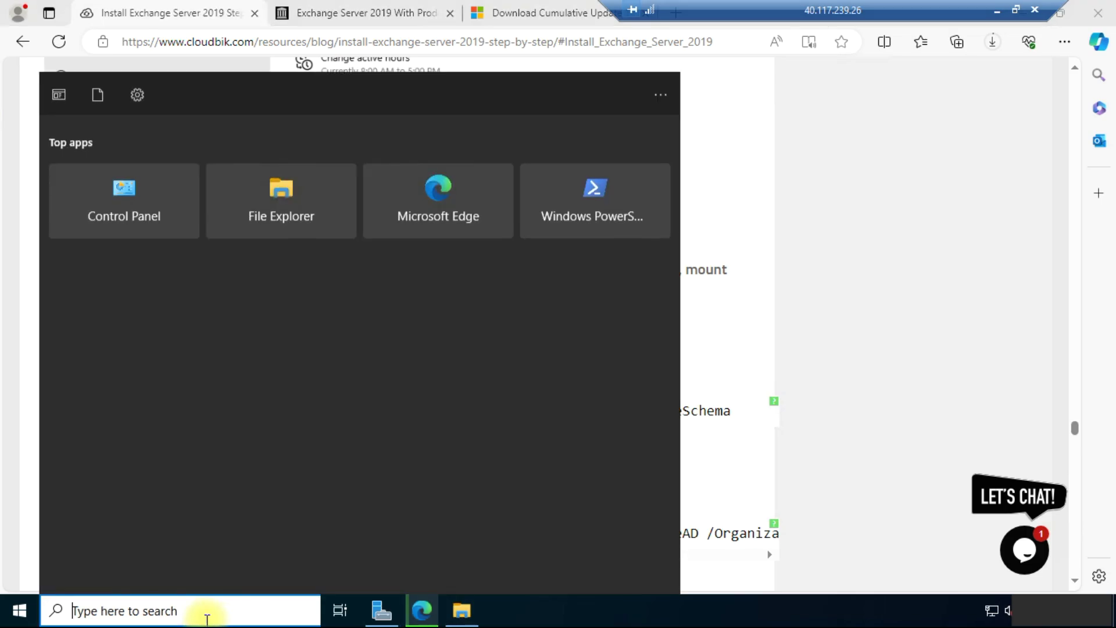
pyautogui.write('window')
pyautogui.rightClick(156, 170)
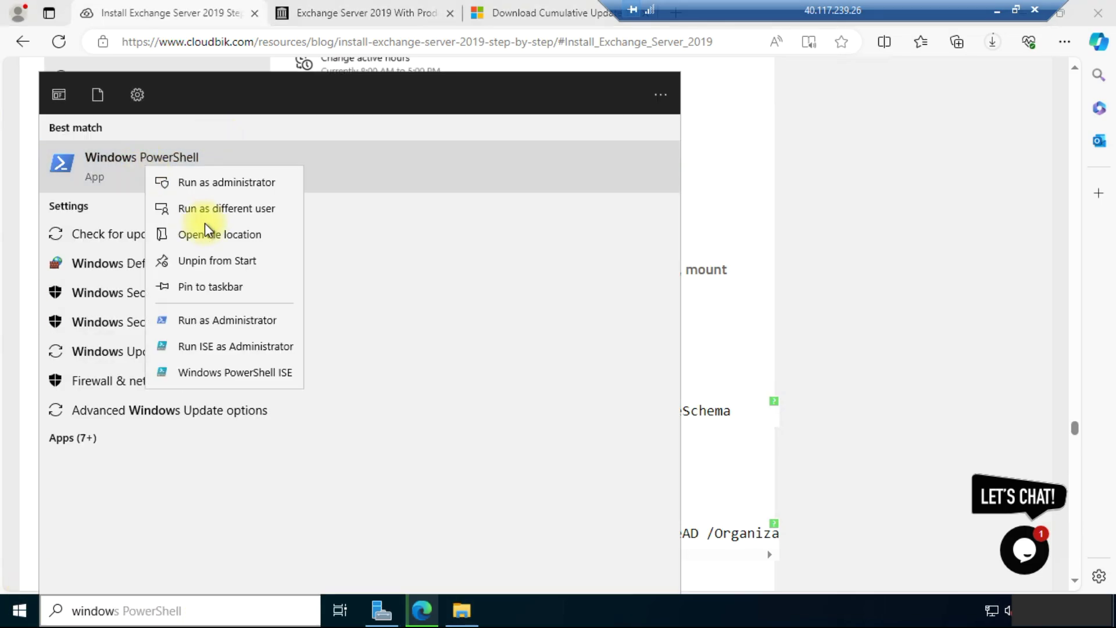
pyautogui.click(198, 183)
# Copy the F:\Setup.exe /IAcceptExchangeServerLicenseTerms_DiagnosticDataOn /PrepareSchema command from the guide into a new Notepad document.
pyautogui.click(99, 282)
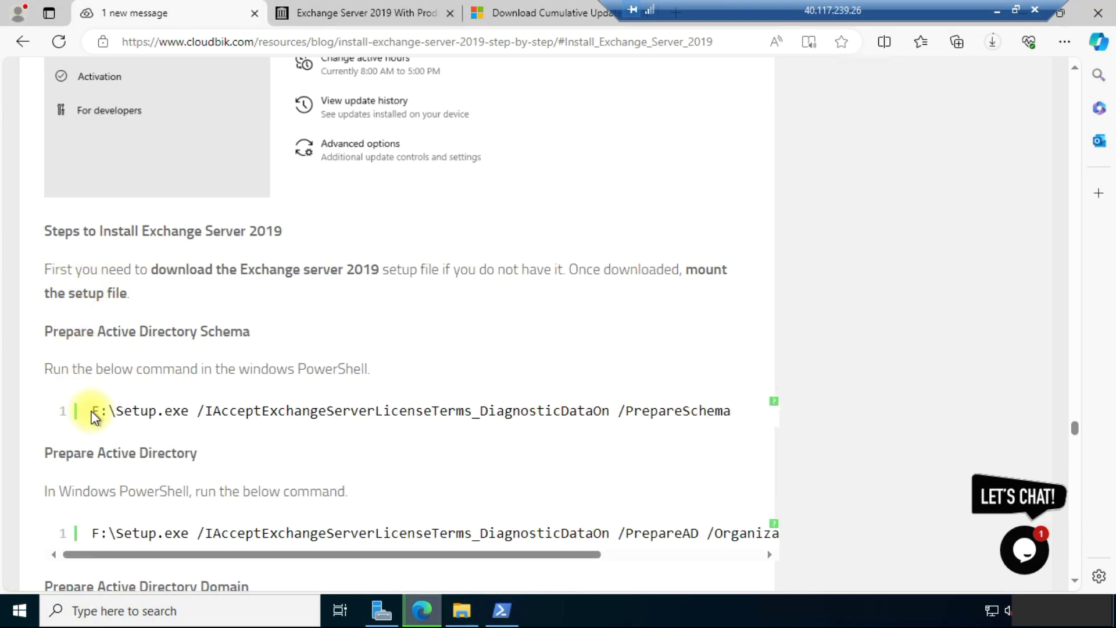
pyautogui.moveTo(93, 410); pyautogui.dragTo(719, 426)
pyautogui.click(182, 608)
pyautogui.write('notepad')
pyautogui.press('Return')
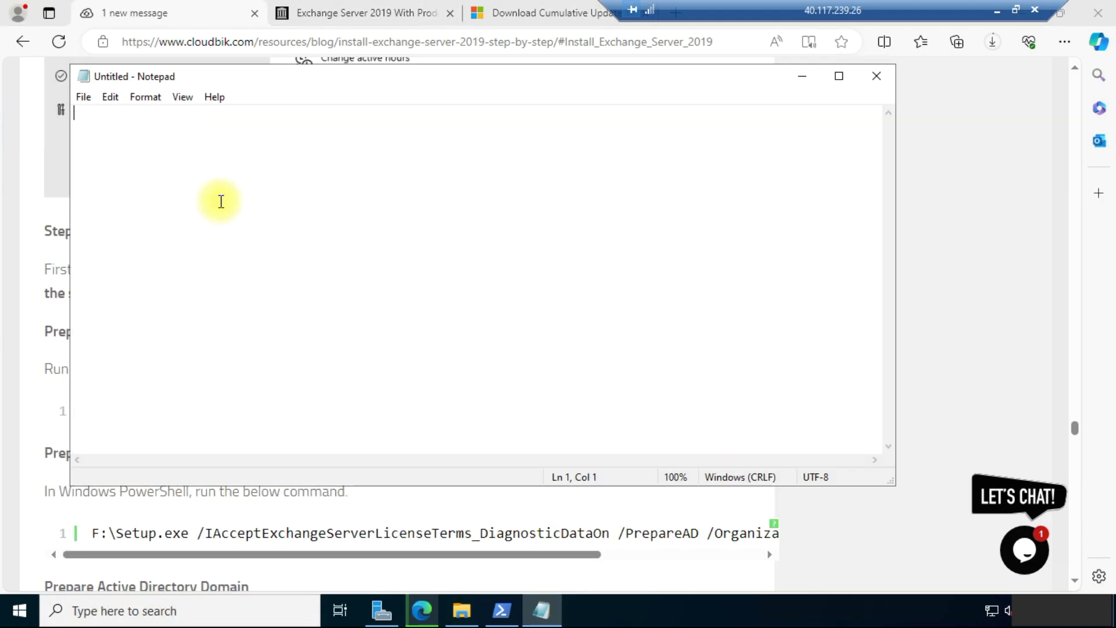
pyautogui.write('F:\\\\Setup.exe /IAcceptExchangeServerLicenseTerms_DiagnosticDataOn /PrepareSchema')
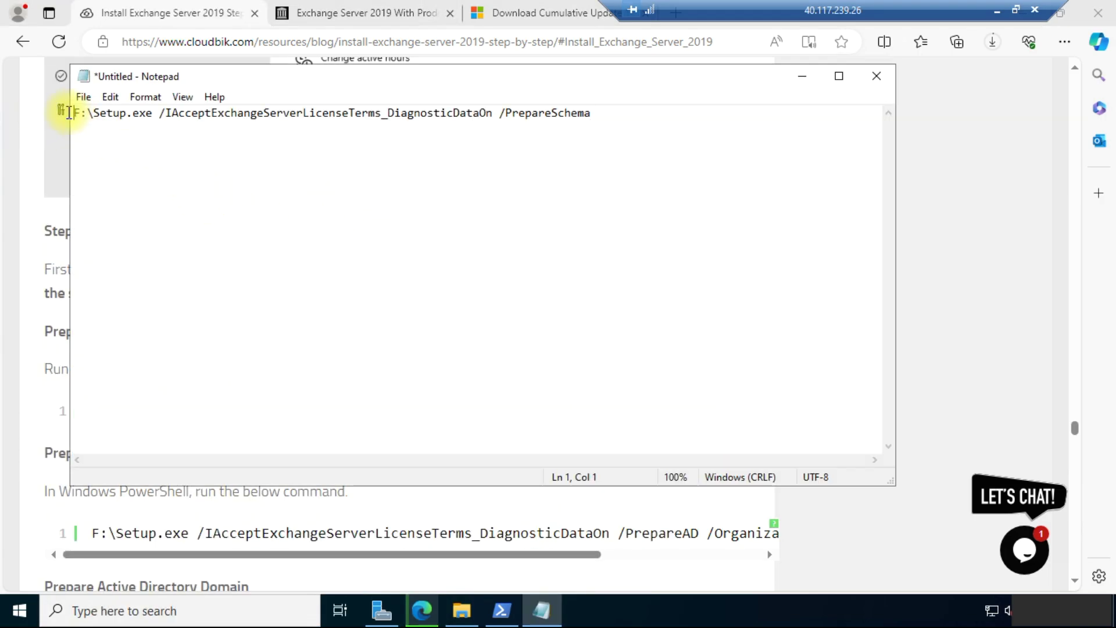
# Check the mounted Exchange image's drive letter in File Explorer and change the drive in the Notepad command to E.
pyautogui.click(461, 610)
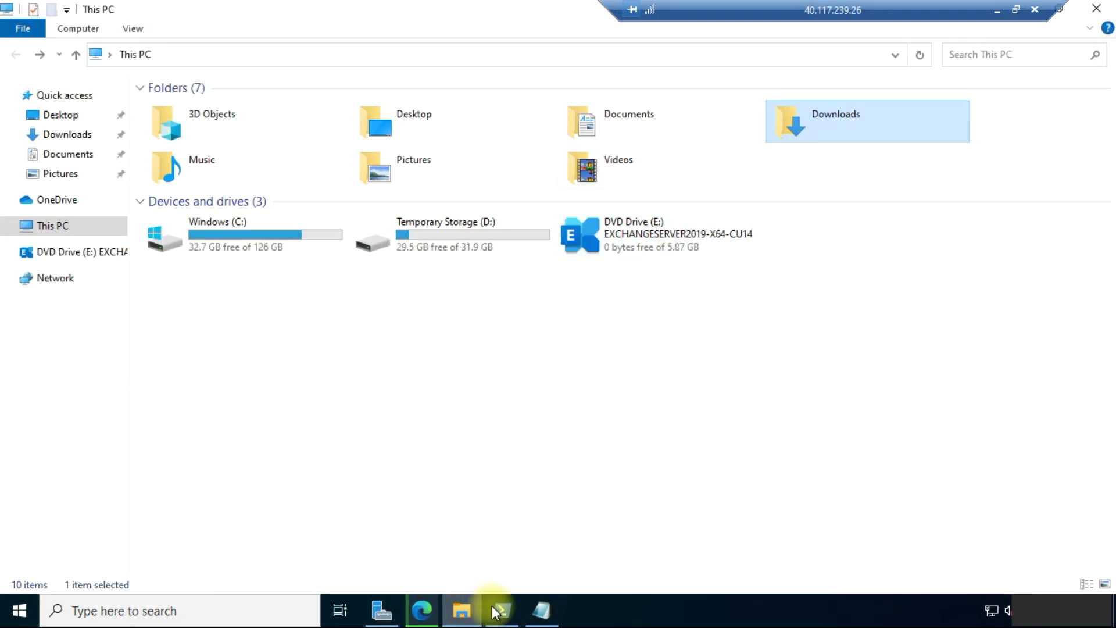
pyautogui.click(461, 611)
pyautogui.click(80, 111)
pyautogui.press('BackSpace')
pyautogui.write('E')
# Copy the edited PrepareSchema command from Notepad and run it in the administrator PowerShell window.
pyautogui.hotkey('ctrl', 'a')
pyautogui.hotkey('ctrl', 'c')
pyautogui.click(501, 610)
pyautogui.rightClick(340, 257)
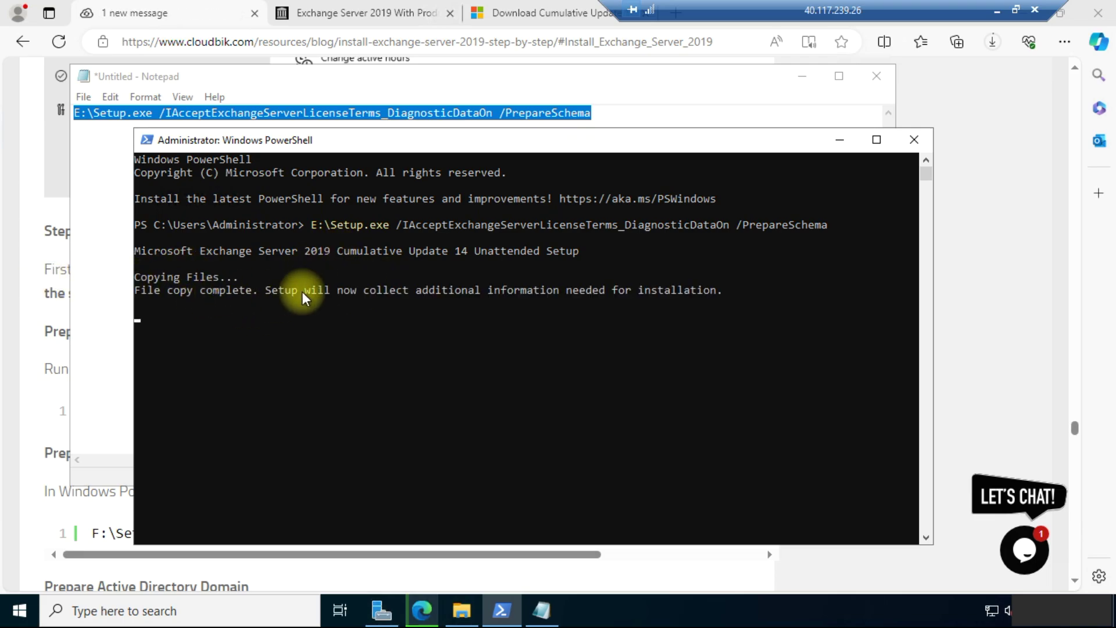
# Copy the guide's PrepareAD command with the organization name into Notepad, two blank lines below the PrepareSchema command.
pyautogui.click(36, 278)
pyautogui.scroll(-2, 174, 325)
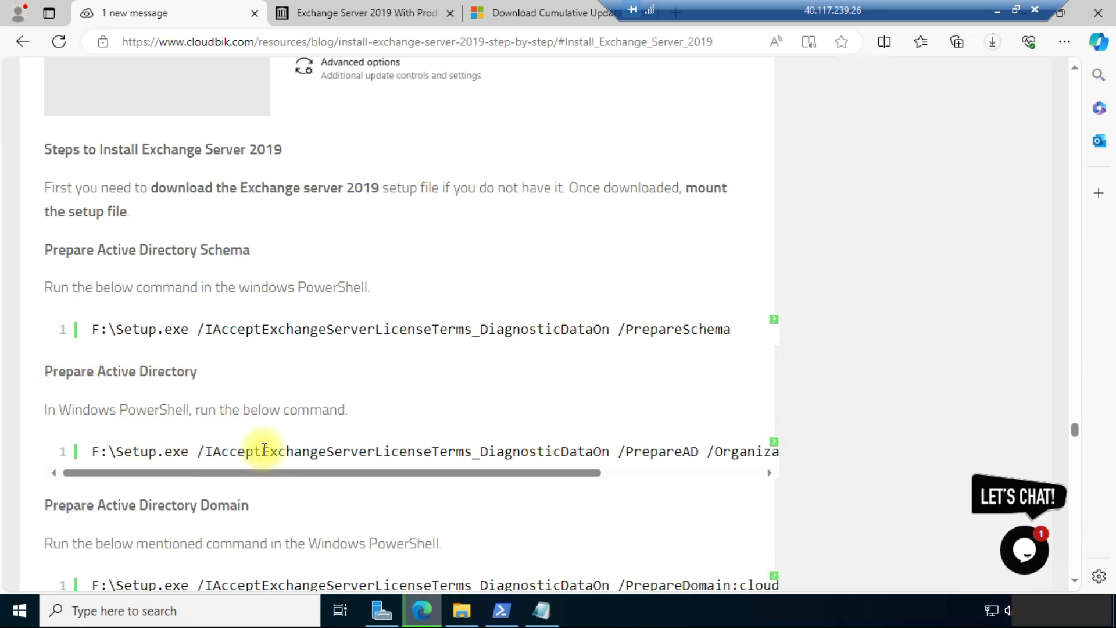
pyautogui.doubleClick(265, 450)
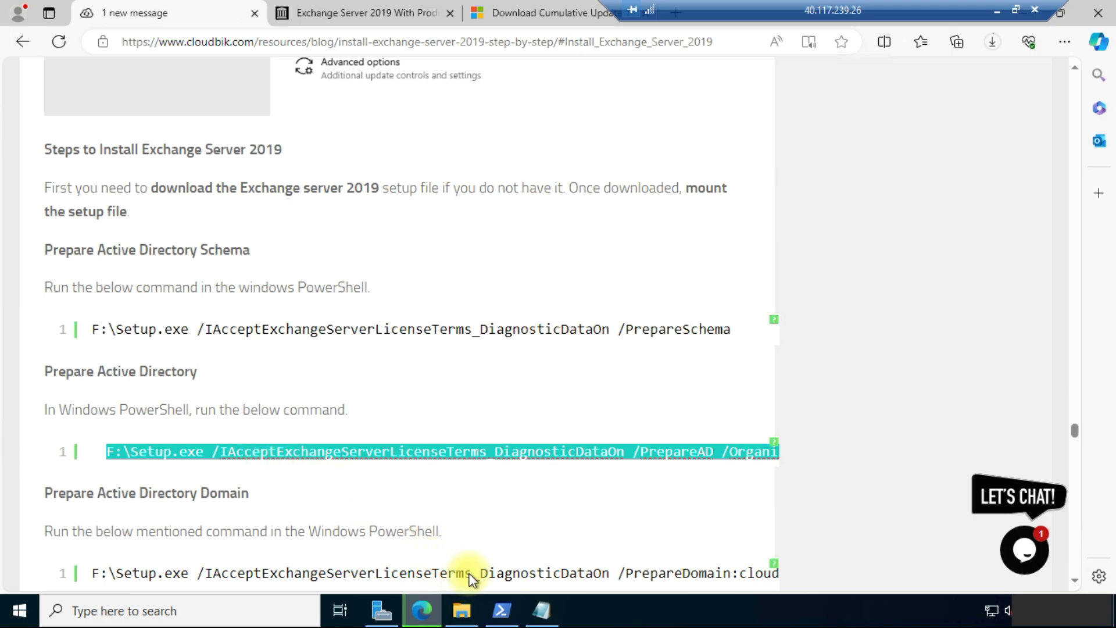
pyautogui.click(539, 608)
pyautogui.click(667, 122)
pyautogui.press('Return')
pyautogui.press('Return')
pyautogui.press('Return')
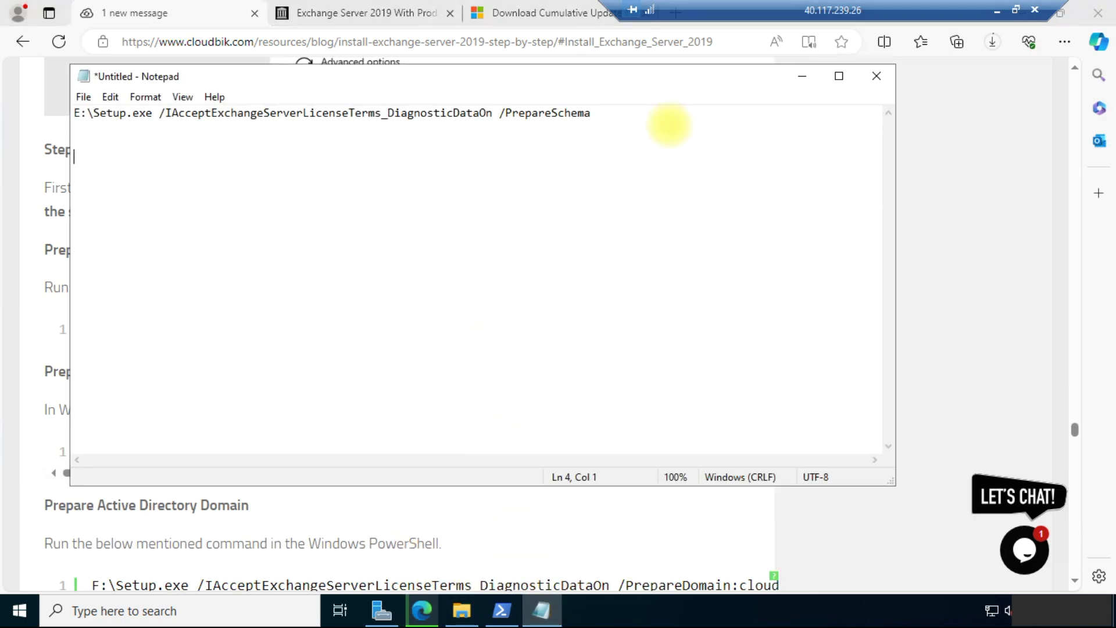
pyautogui.hotkey('ctrl', 'v')
# Change the PrepareAD command's drive letter to E and review its OrganizationName value "CLOUDBIK-TEST".
pyautogui.click(81, 156)
pyautogui.press('BackSpace')
pyautogui.write('E')
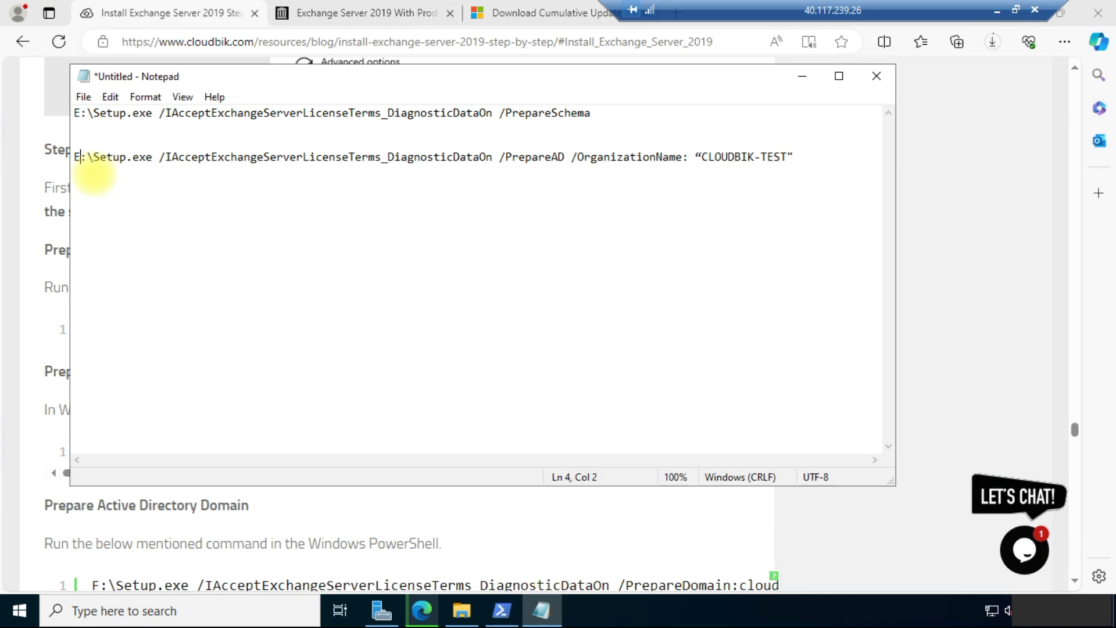
pyautogui.moveTo(584, 157); pyautogui.dragTo(788, 159)
pyautogui.click(682, 158)
pyautogui.click(789, 159)
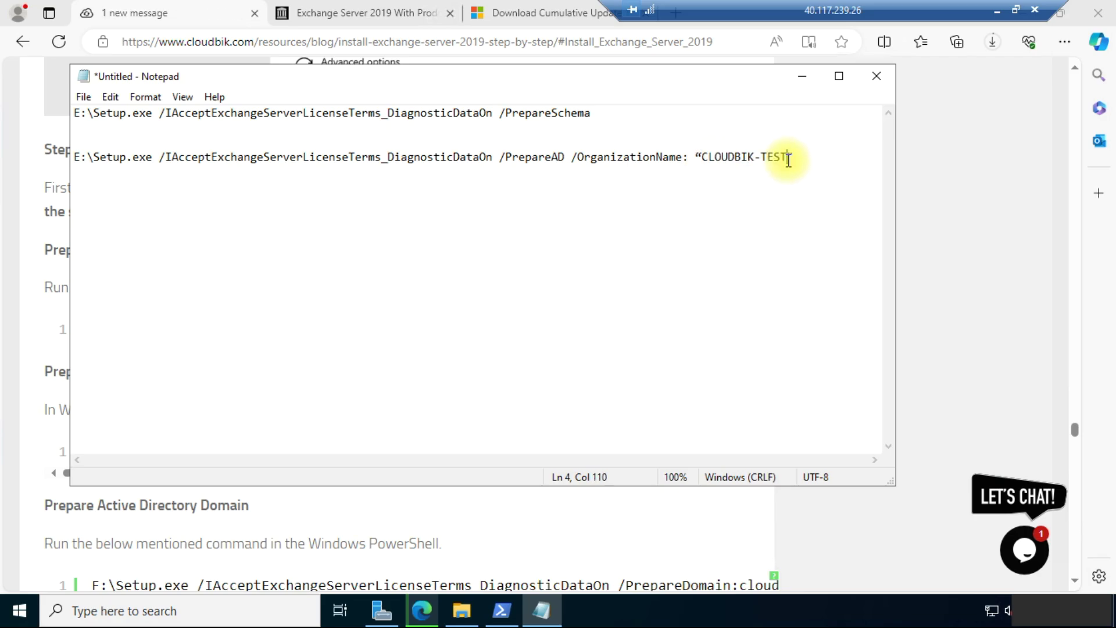
# Add the guide's PrepareDomain:cloudbik-test.local command below the PrepareAD command in Notepad and change its drive letter to E.
pyautogui.doubleClick(788, 159)
pyautogui.click(788, 160)
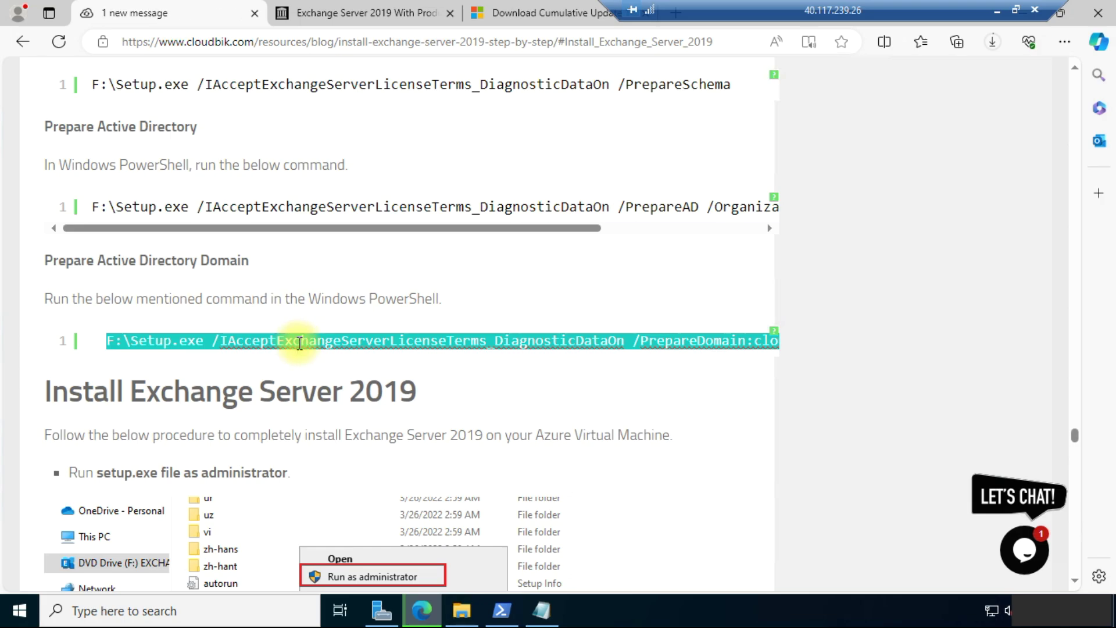
pyautogui.click(541, 610)
pyautogui.hotkey('ctrl', 'v')
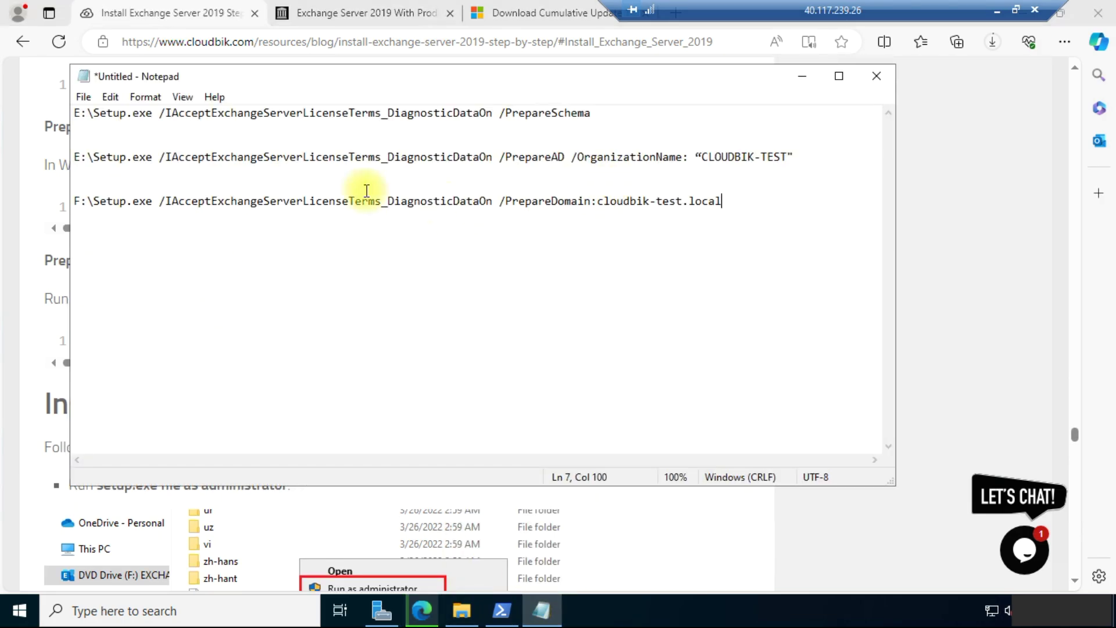
pyautogui.click(79, 202)
pyautogui.press('BackSpace')
pyautogui.write('E')
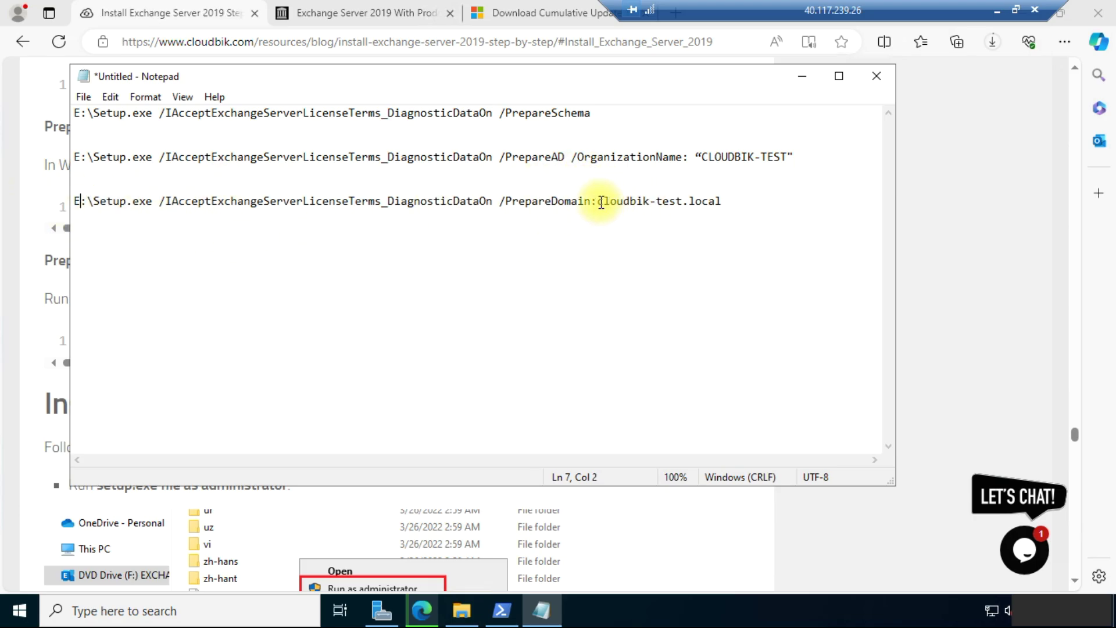
# Review the domain name in the PrepareDomain command and check the schema preparation's progress in PowerShell.
pyautogui.moveTo(597, 201); pyautogui.dragTo(722, 202)
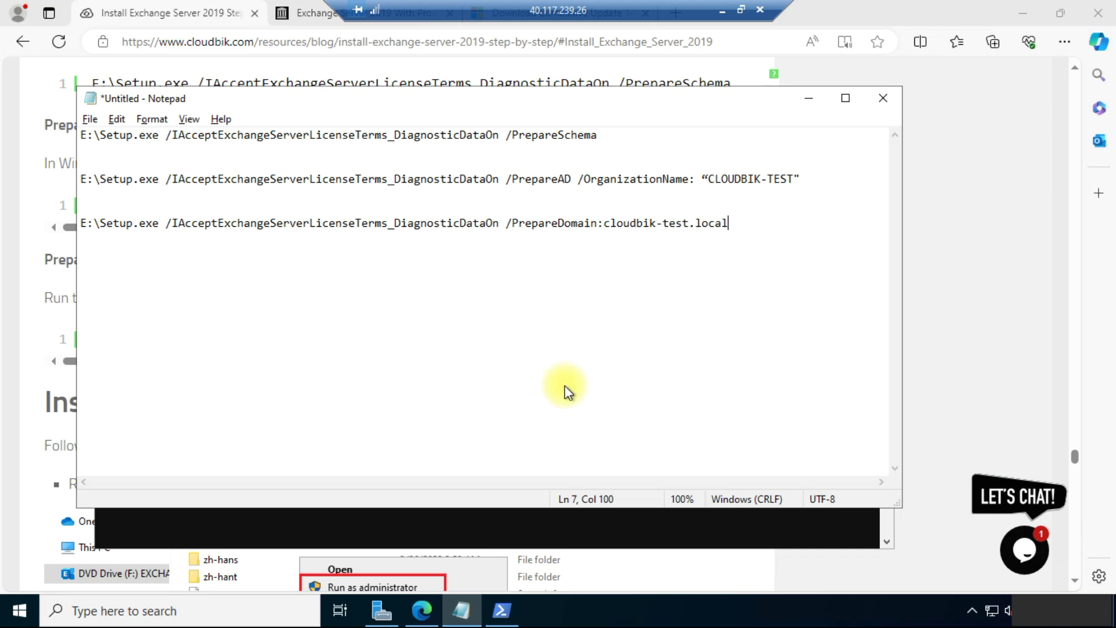
pyautogui.click(536, 528)
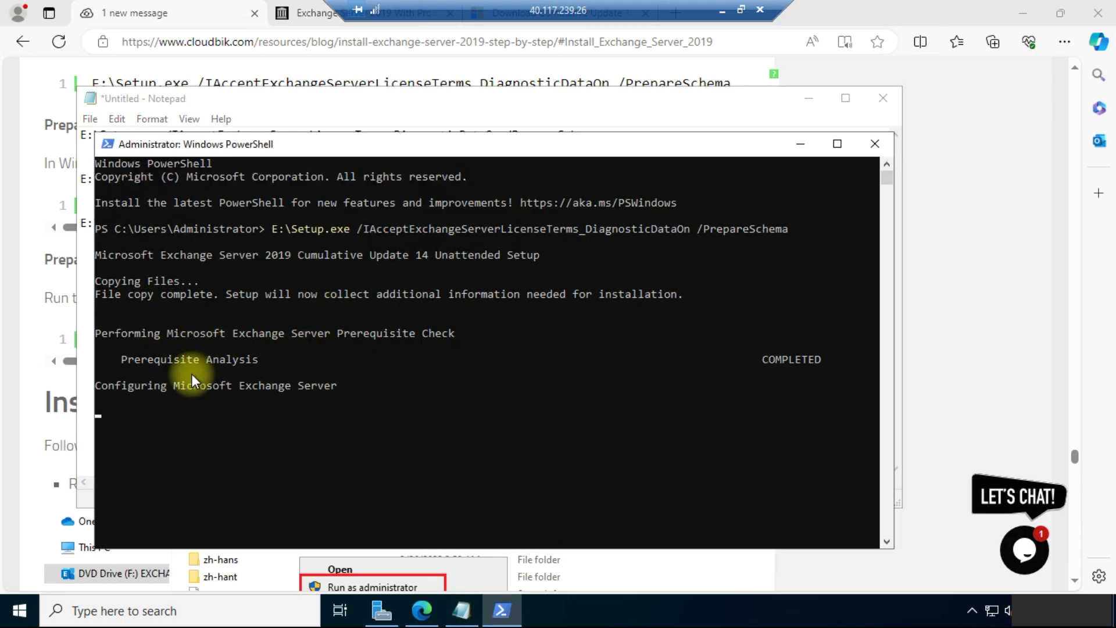
pyautogui.scroll(-1, 295, 386)
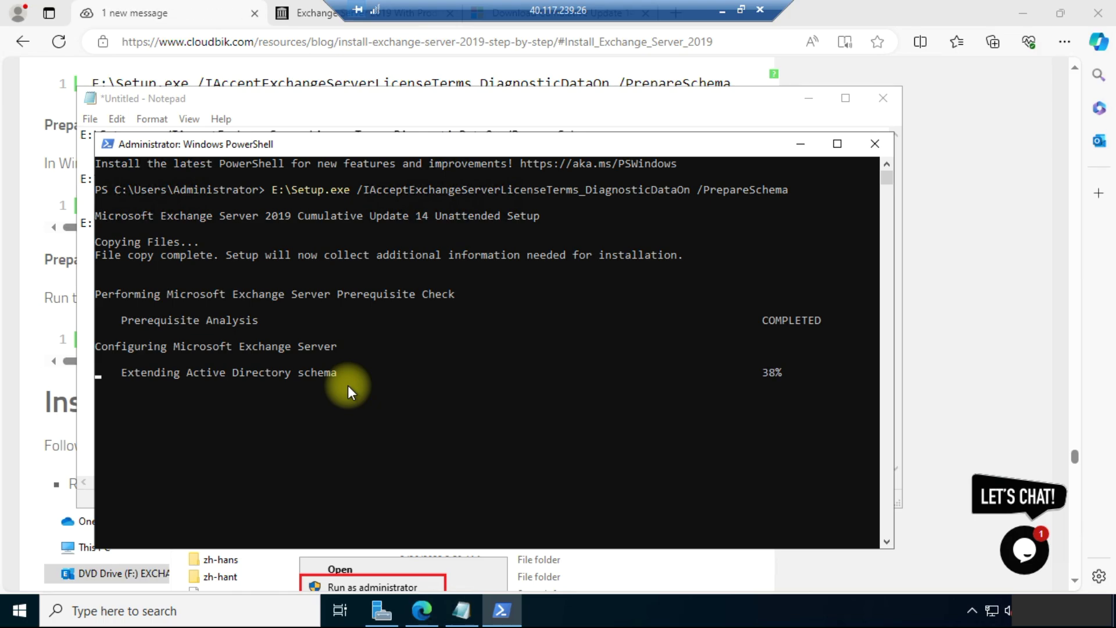
# Copy the guide's heading "Prepare Active Directory" into Notepad on the line above the PrepareAD command.
pyautogui.click(65, 124)
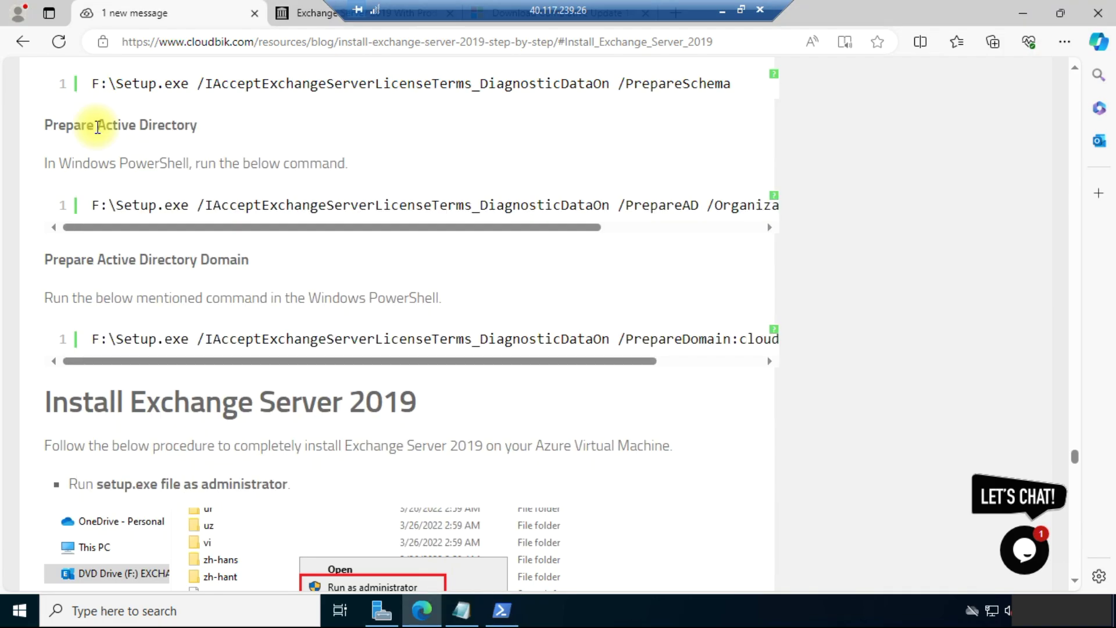
pyautogui.moveTo(43, 128); pyautogui.dragTo(207, 137)
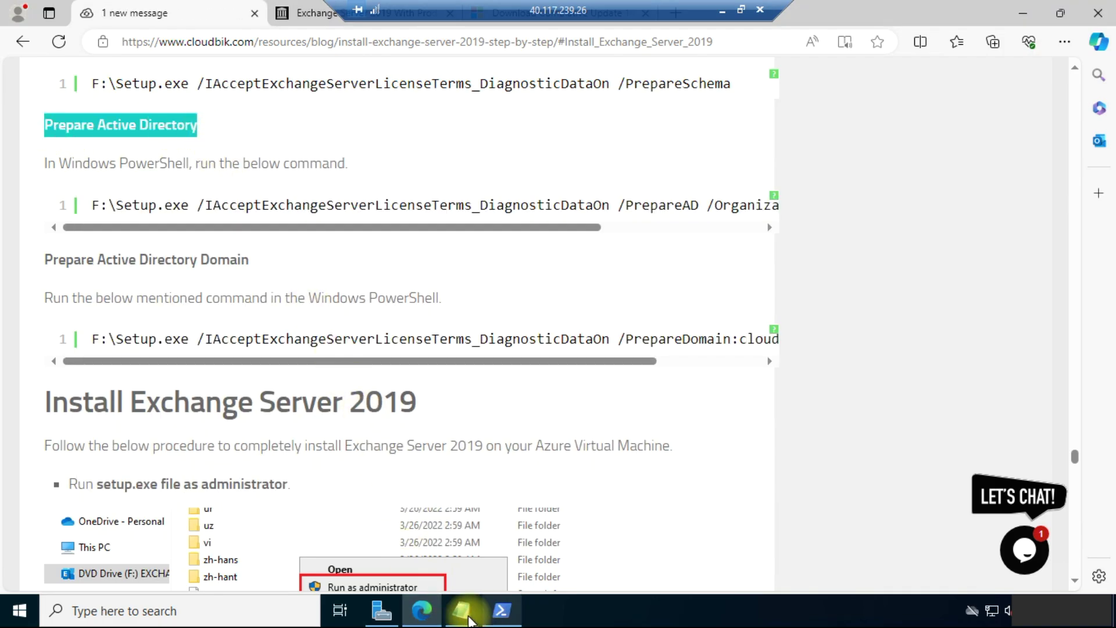
pyautogui.click(461, 611)
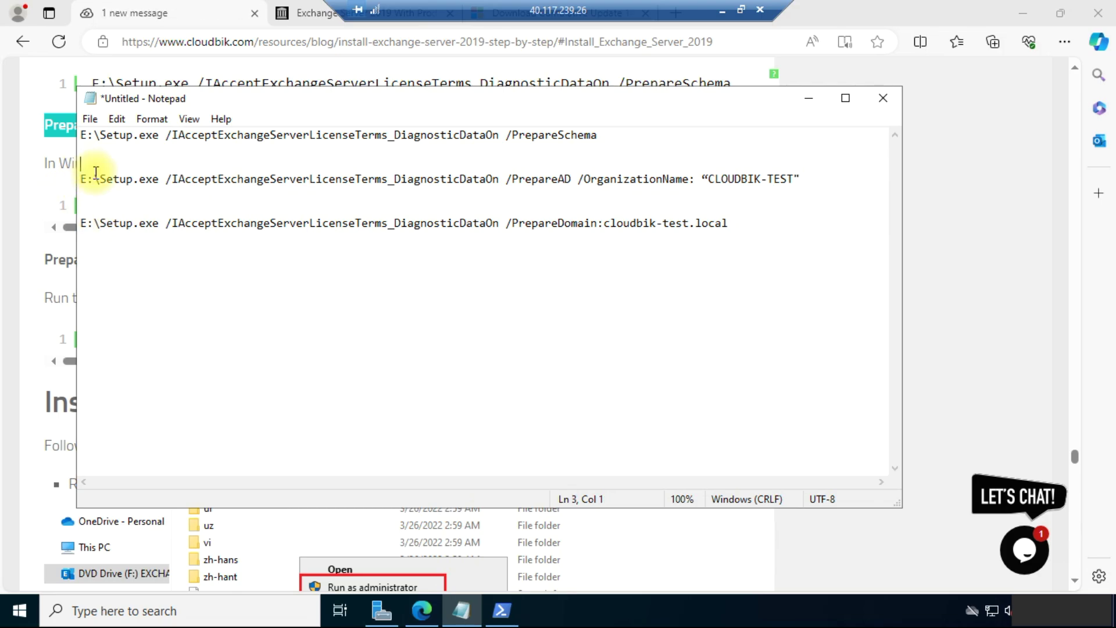
pyautogui.hotkey('ctrl', 'v')
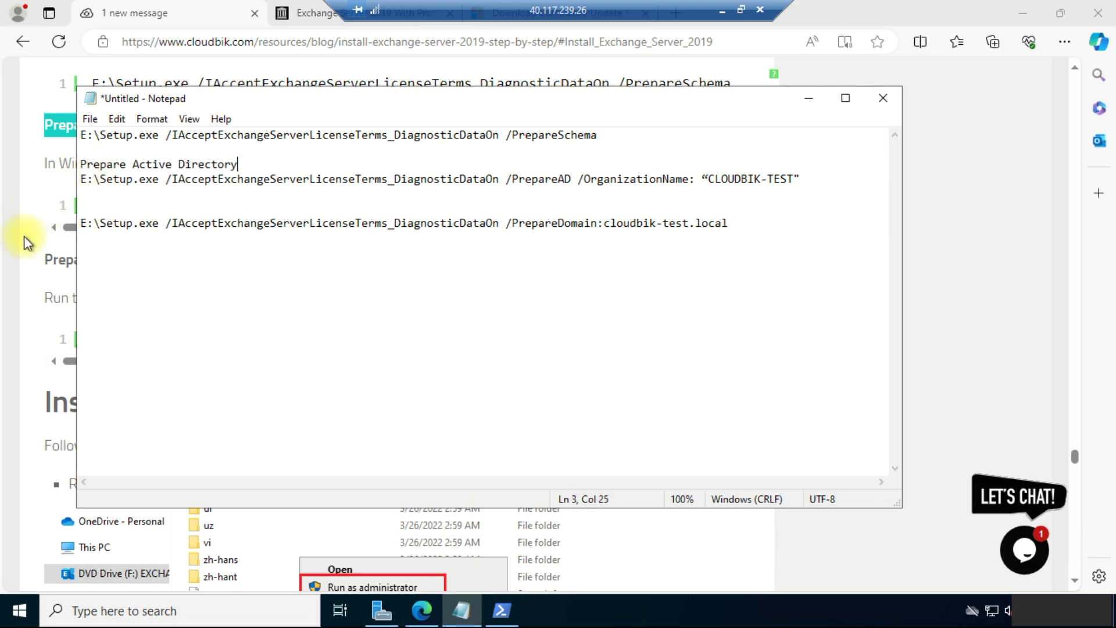
# Copy the guide's heading "Prepare Active Directory Domain" into Notepad on the line above the PrepareDomain command.
pyautogui.click(24, 236)
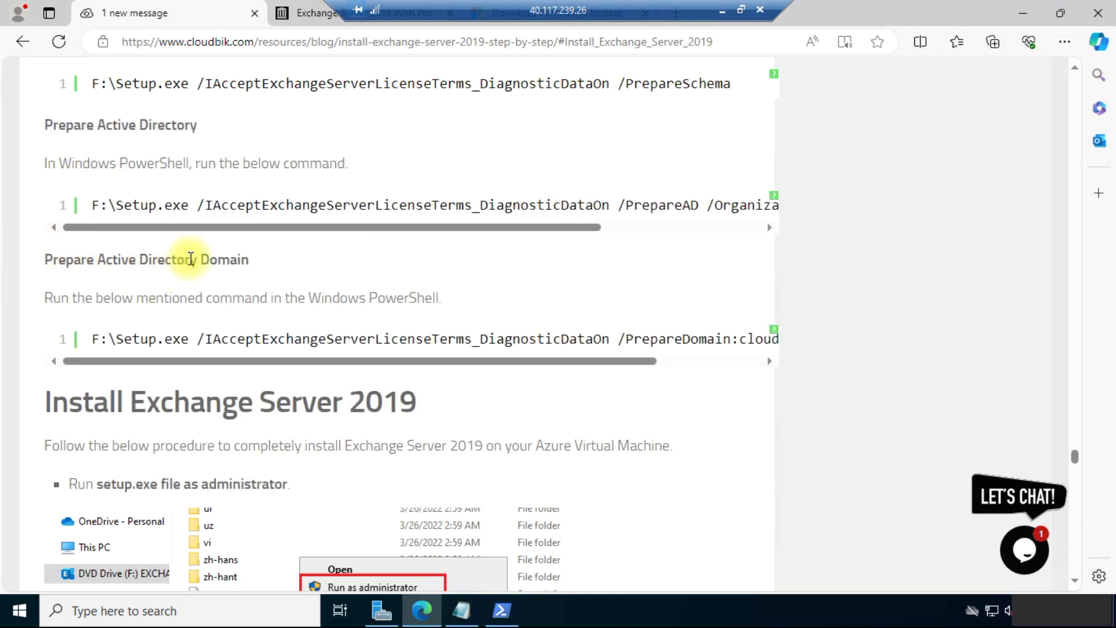
pyautogui.tripleClick(287, 259)
pyautogui.hotkey('ctrl', 'c')
pyautogui.hotkey('alt', 'Tab')
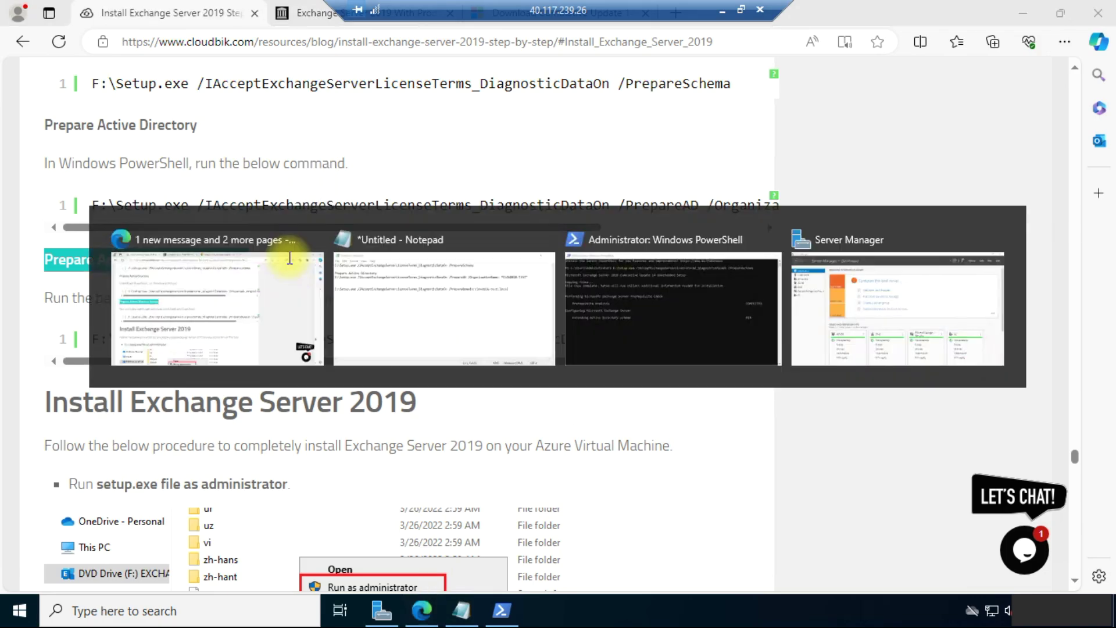
pyautogui.click(412, 239)
pyautogui.click(93, 208)
pyautogui.hotkey('ctrl', 'v')
pyautogui.click(787, 230)
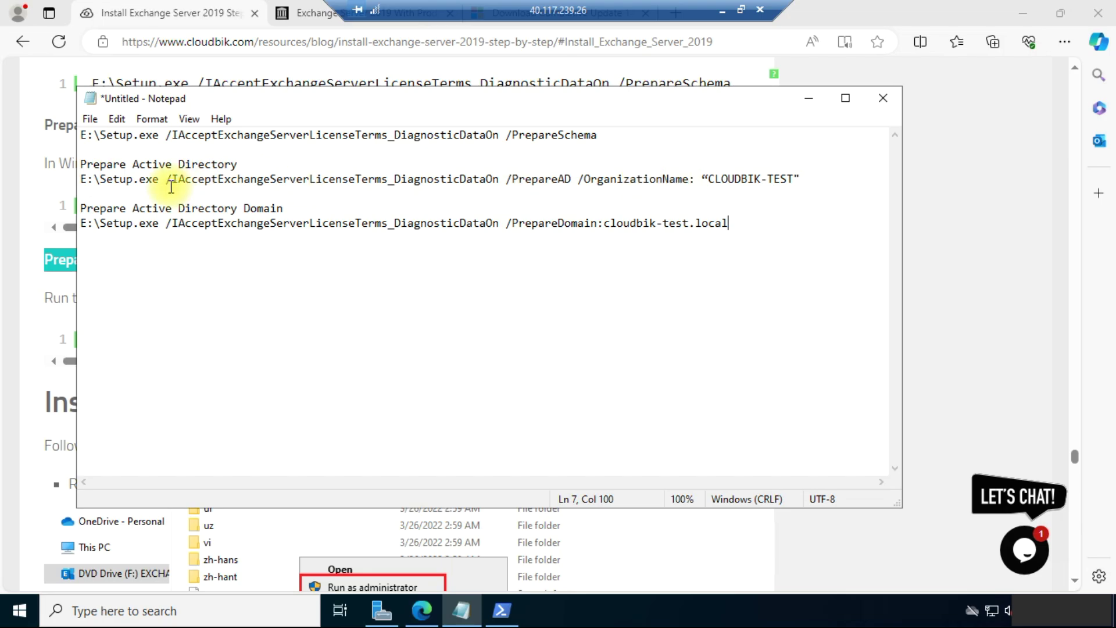
# Review the PrepareAD command in Notepad, check the schema preparation's status in PowerShell, and return to Notepad.
pyautogui.moveTo(79, 179); pyautogui.dragTo(123, 178)
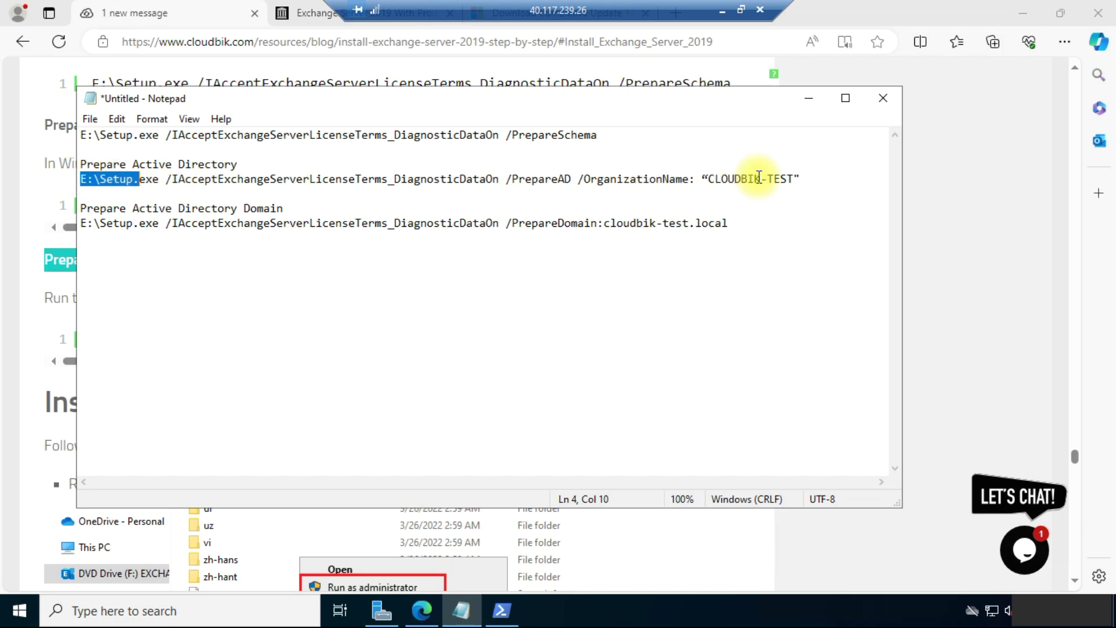
pyautogui.click(658, 179)
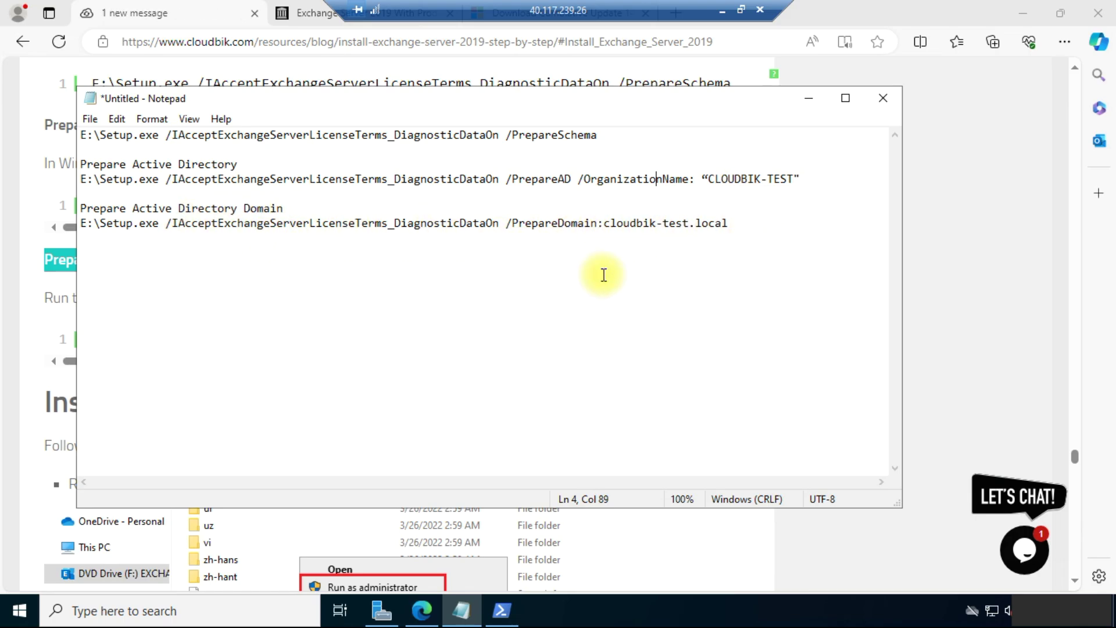
pyautogui.click(503, 615)
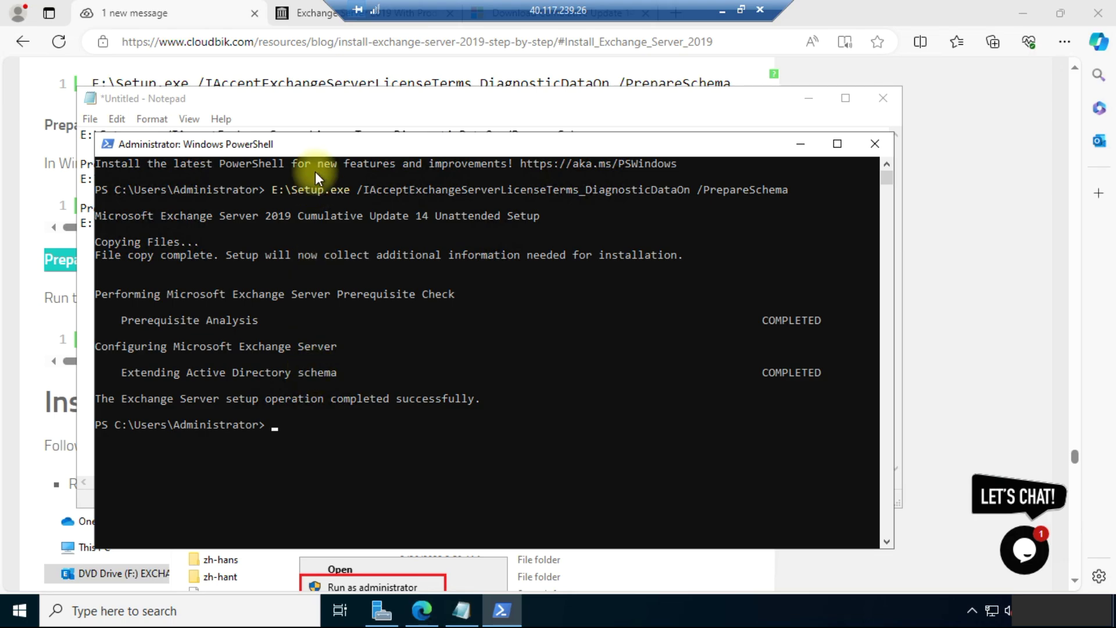
pyautogui.click(309, 106)
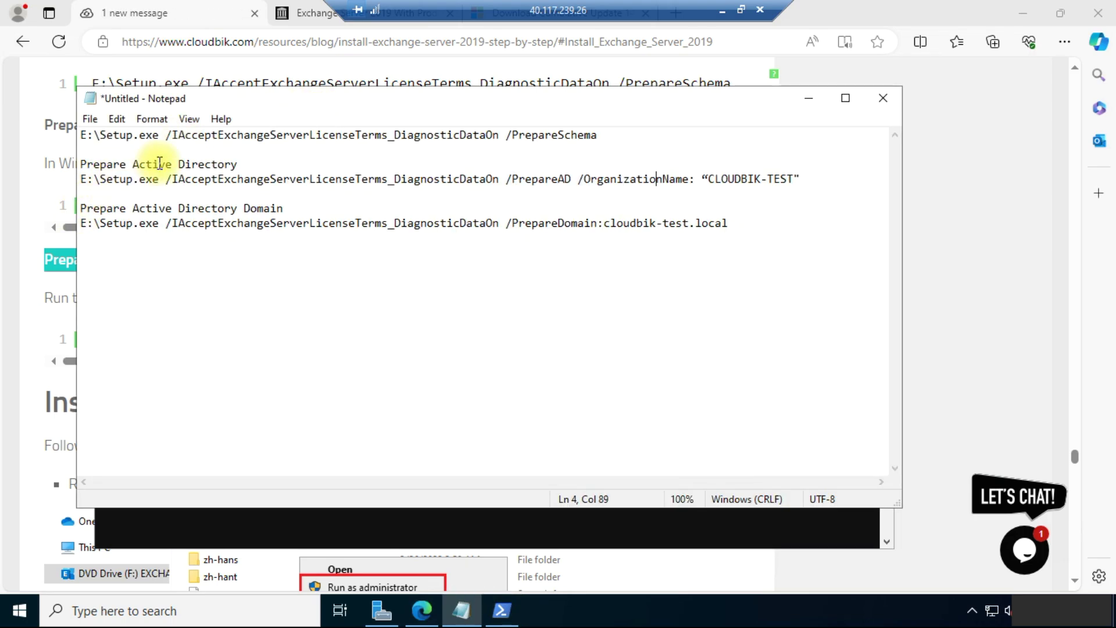
# Try to run the PrepareAD command from Notepad in PowerShell with the organization name "CLOUDBIK-TEST".
pyautogui.moveTo(81, 175); pyautogui.dragTo(799, 179)
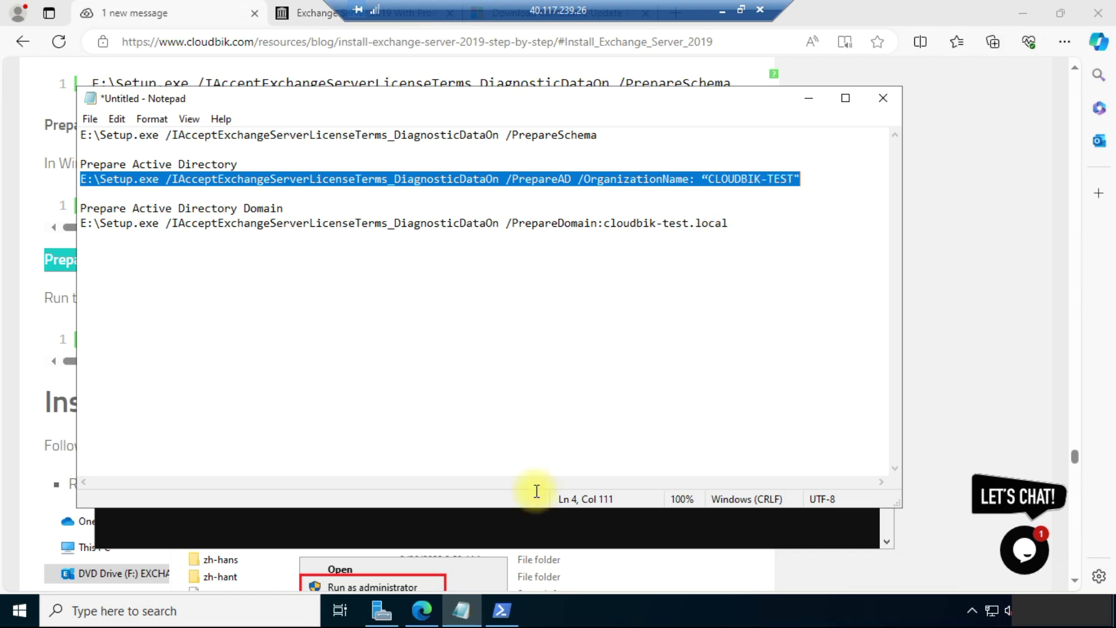
pyautogui.click(528, 532)
pyautogui.rightClick(403, 364)
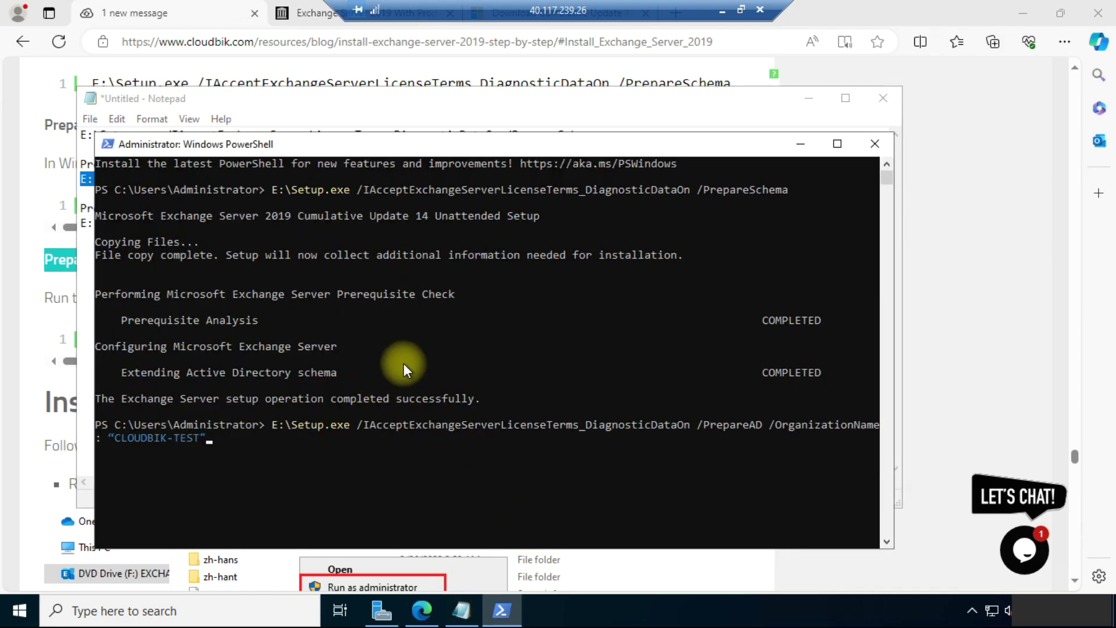
pyautogui.press('Return')
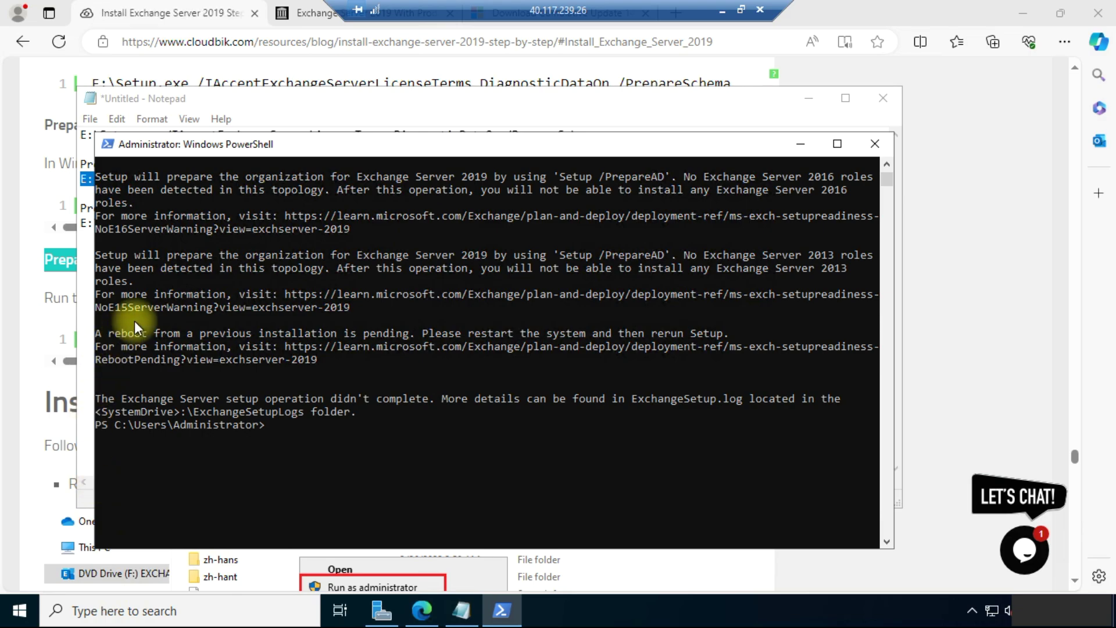
# Read the PrepareAD setup output in PowerShell, and restart the server with the reason Other (Unplanned).
pyautogui.scroll(-2, 134, 320)
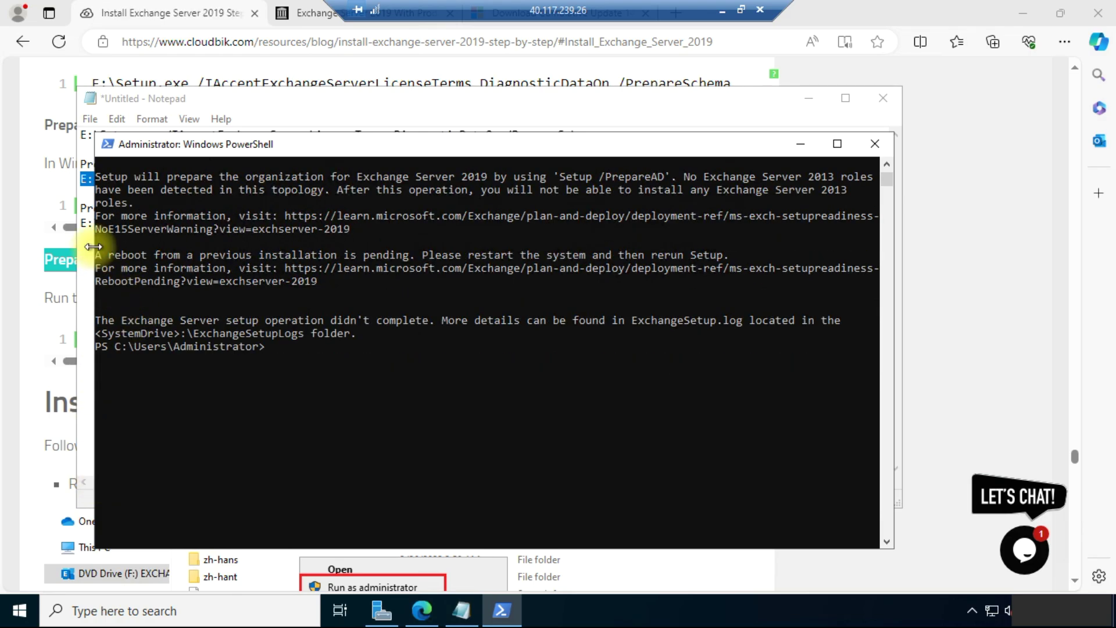
pyautogui.moveTo(96, 253); pyautogui.dragTo(323, 279)
pyautogui.rightClick(324, 278)
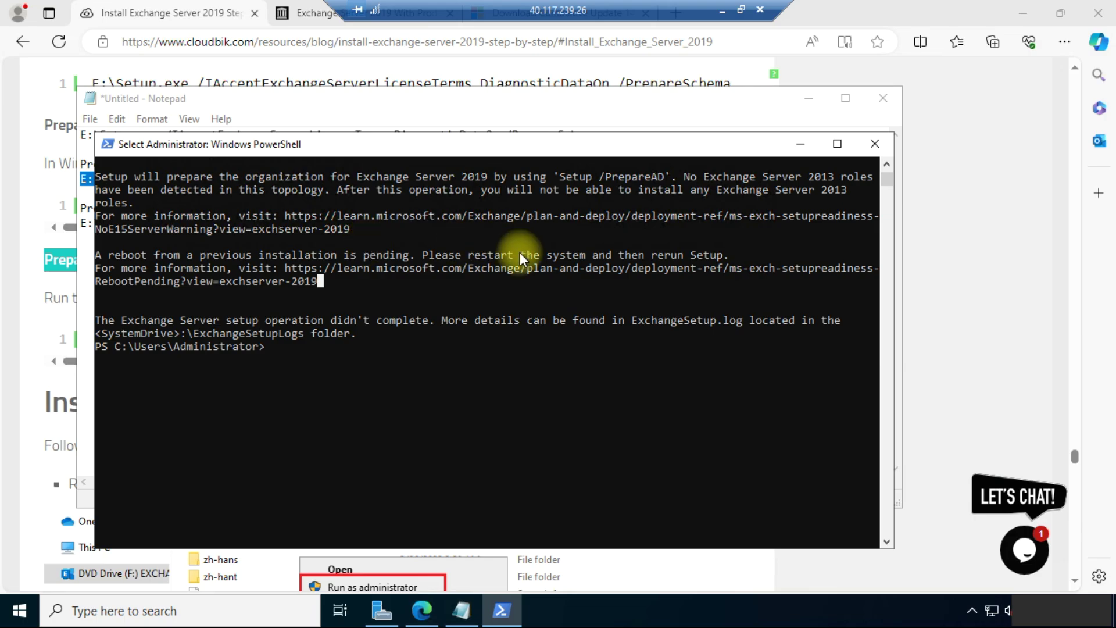
pyautogui.click(41, 180)
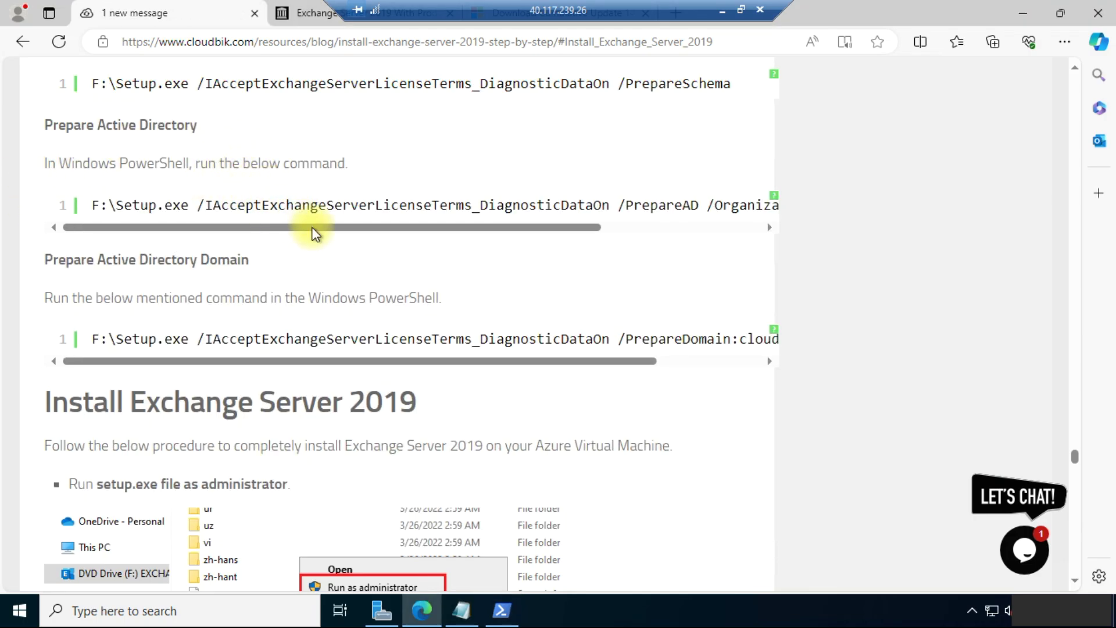
pyautogui.moveTo(323, 226); pyautogui.dragTo(211, 250)
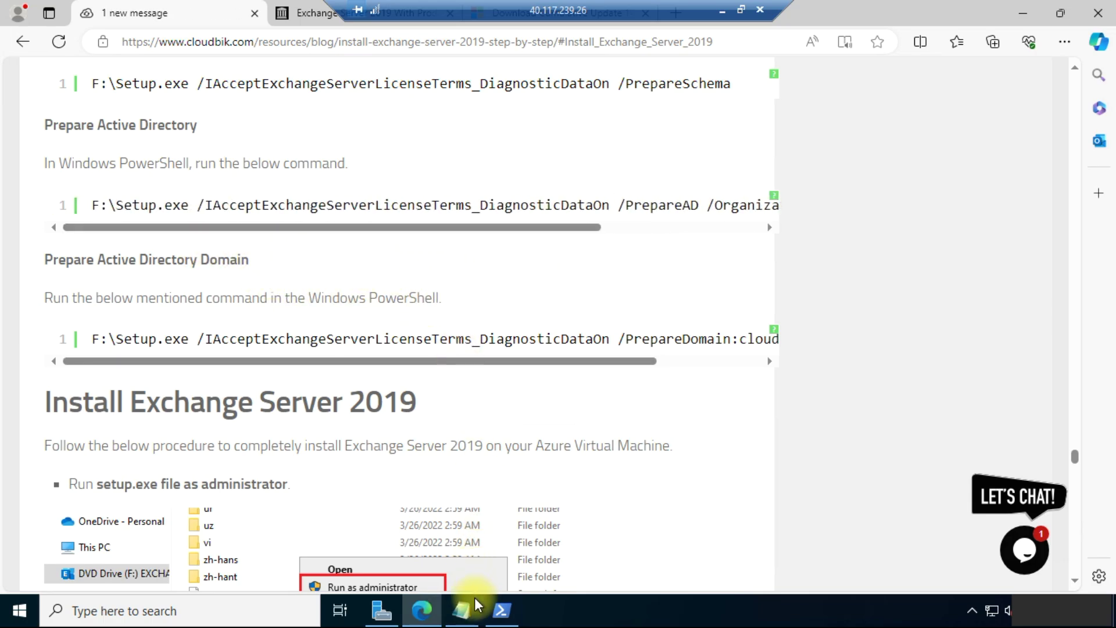
pyautogui.click(19, 611)
pyautogui.click(32, 573)
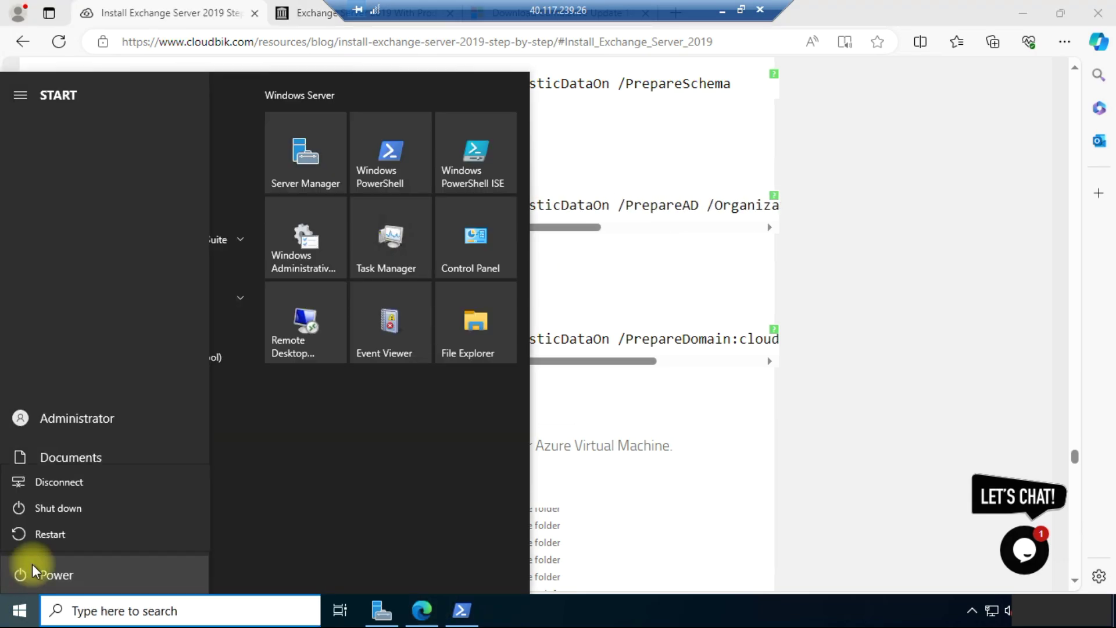
pyautogui.click(48, 533)
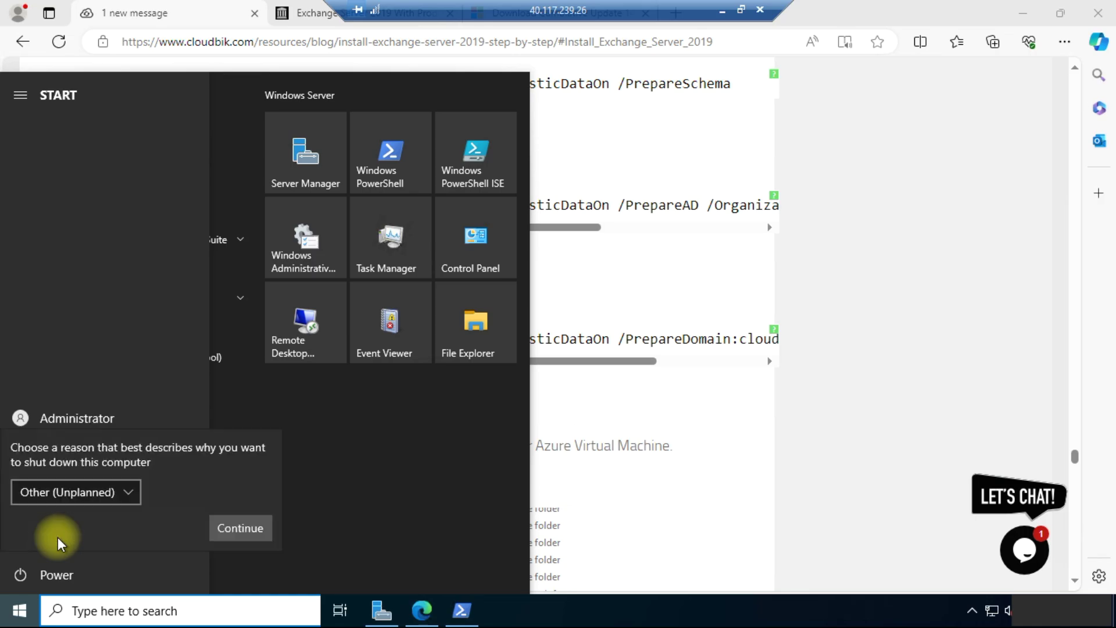
pyautogui.click(239, 529)
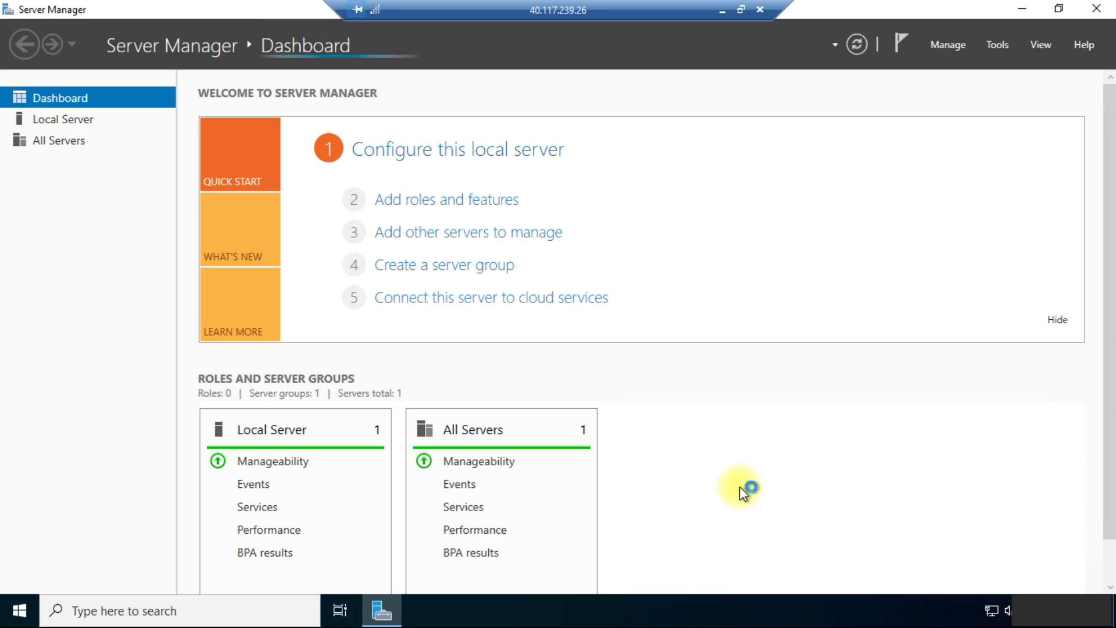
# Search for PowerShell on the restarted server and open Windows PowerShell as administrator.
pyautogui.click(200, 612)
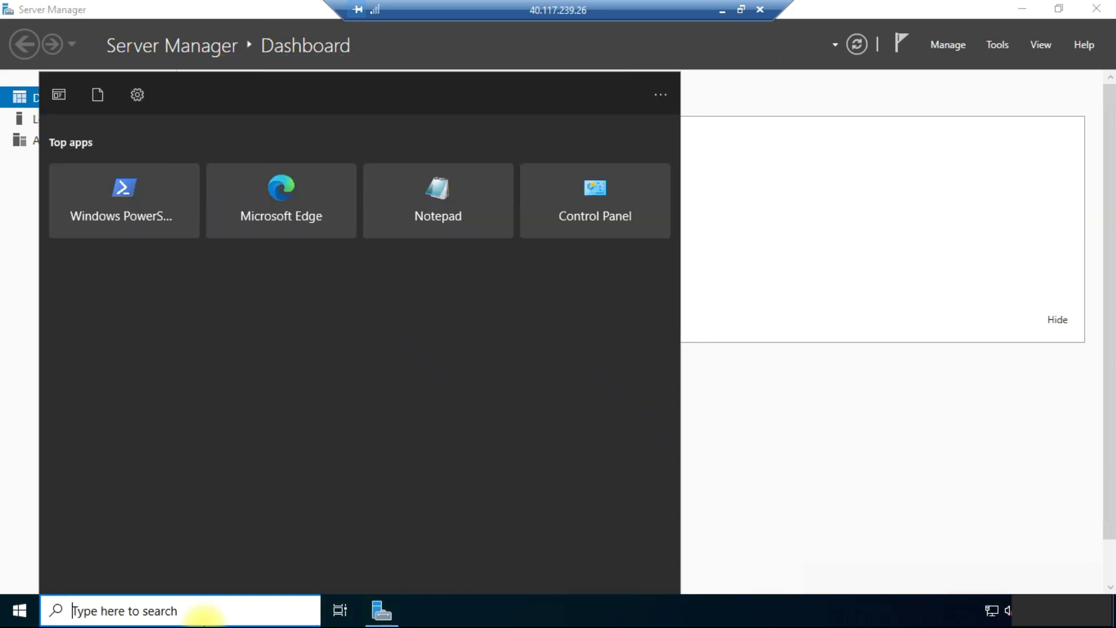
pyautogui.write('Power')
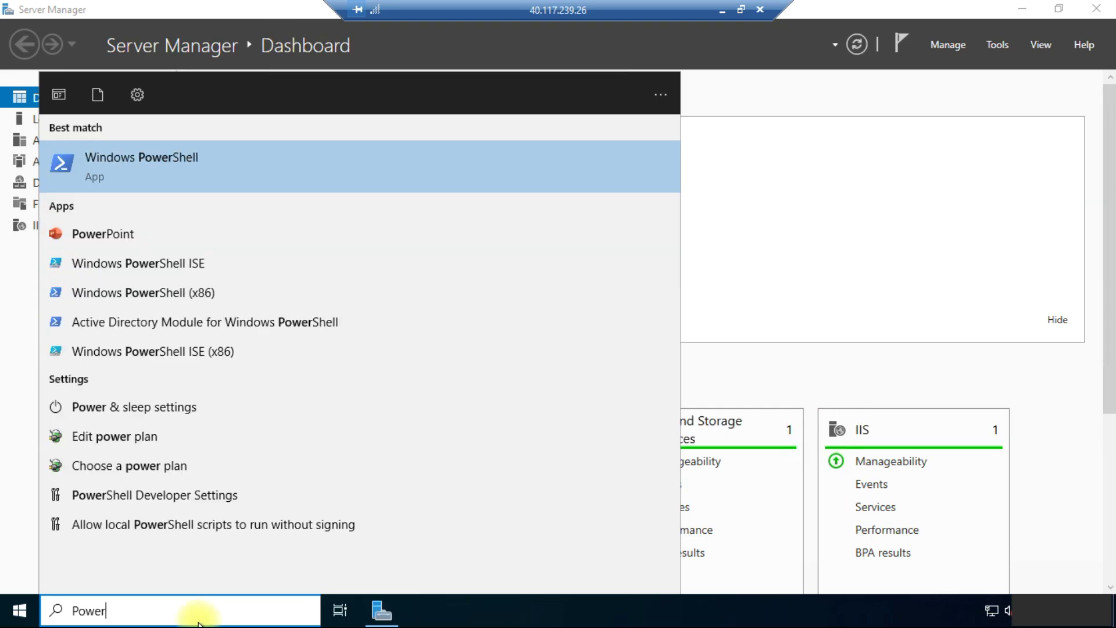
pyautogui.rightClick(249, 177)
pyautogui.click(281, 117)
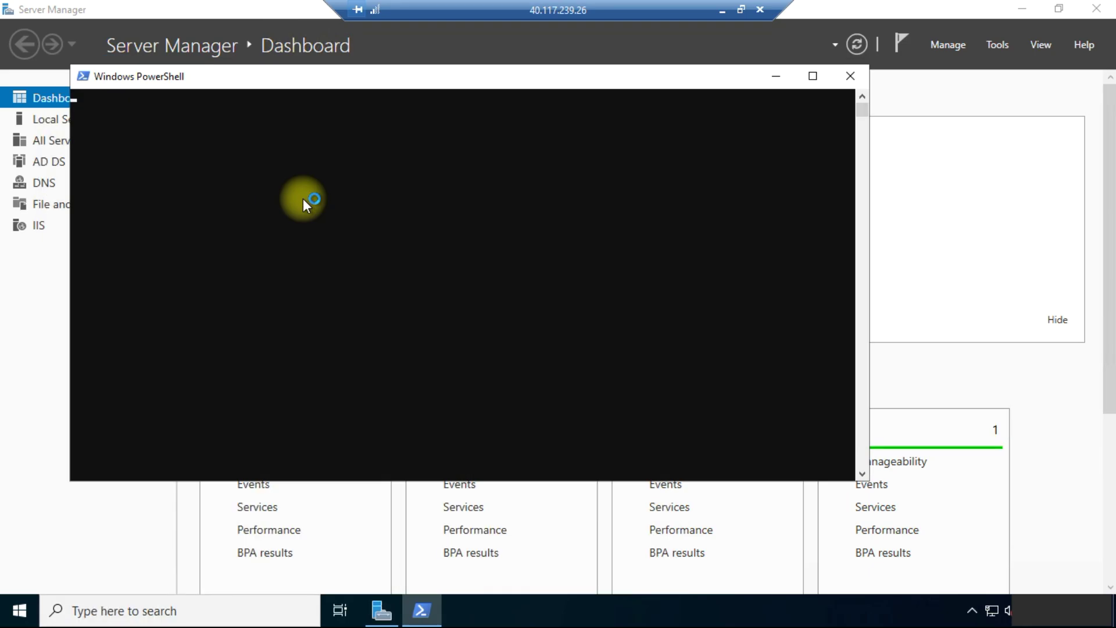
# Open the Downloads folder from This PC and mount the ExchangeServer2019-x64-CU14 disc image.
pyautogui.click(221, 610)
pyautogui.write('this')
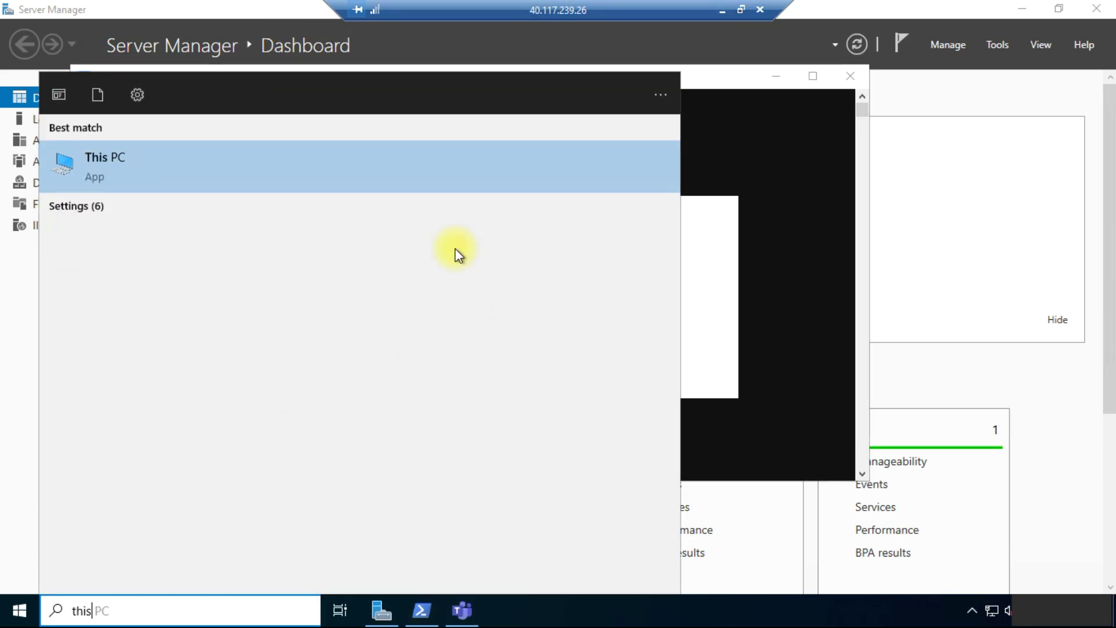
pyautogui.click(347, 156)
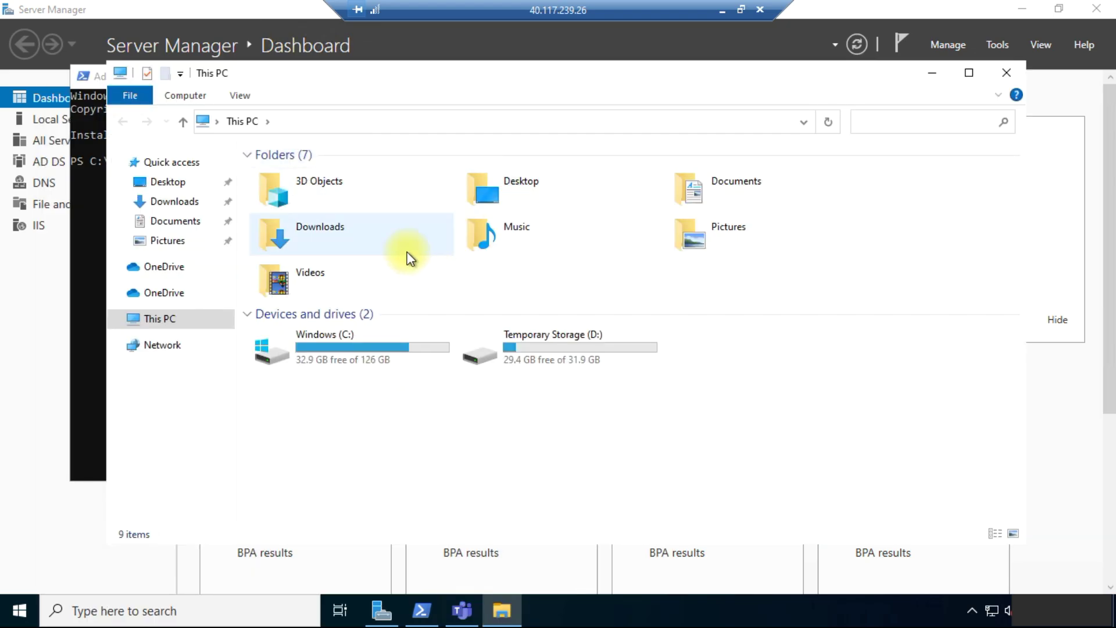
pyautogui.doubleClick(393, 242)
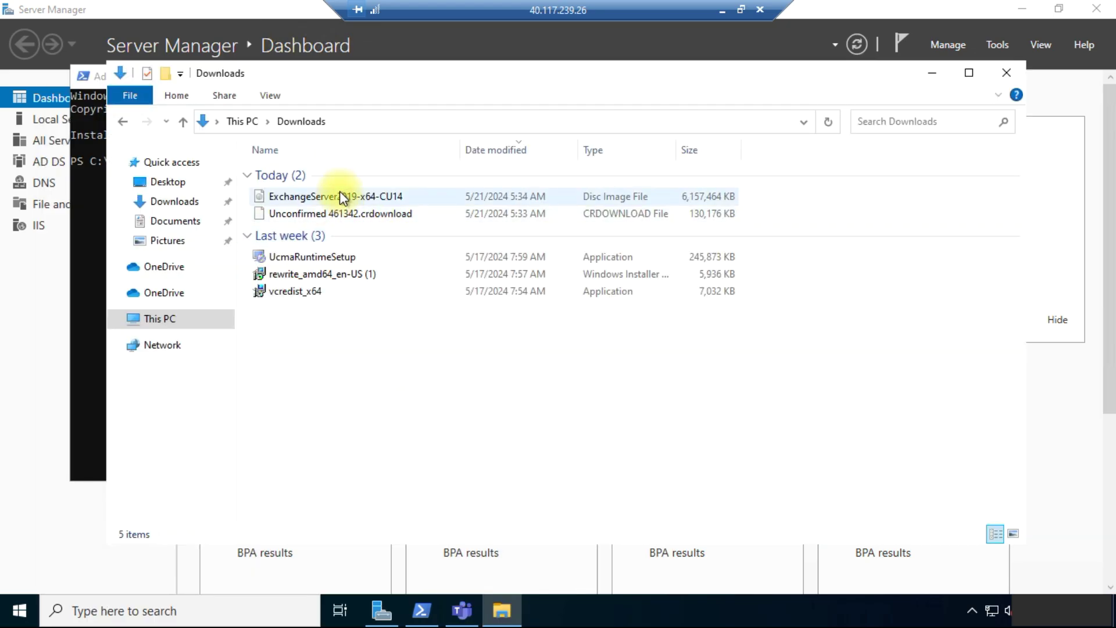
pyautogui.rightClick(341, 195)
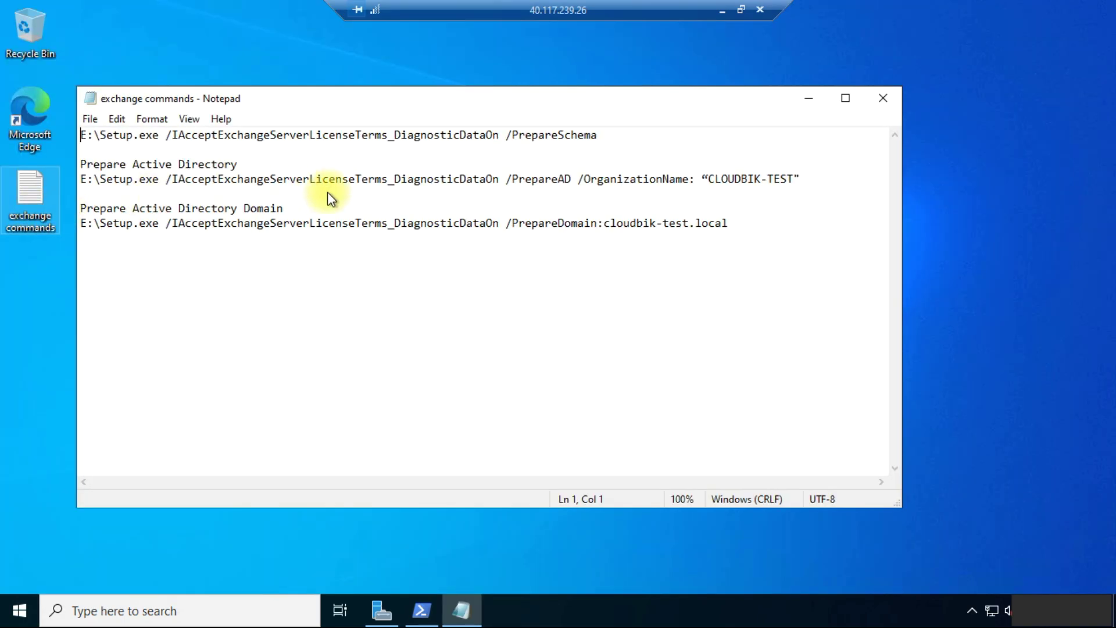
# Copy the PrepareAD command for organization "CLOUDBIK-TEST" from the exchange commands file and run it in PowerShell.
pyautogui.moveTo(81, 178); pyautogui.dragTo(804, 178)
pyautogui.hotkey('ctrl', 'c')
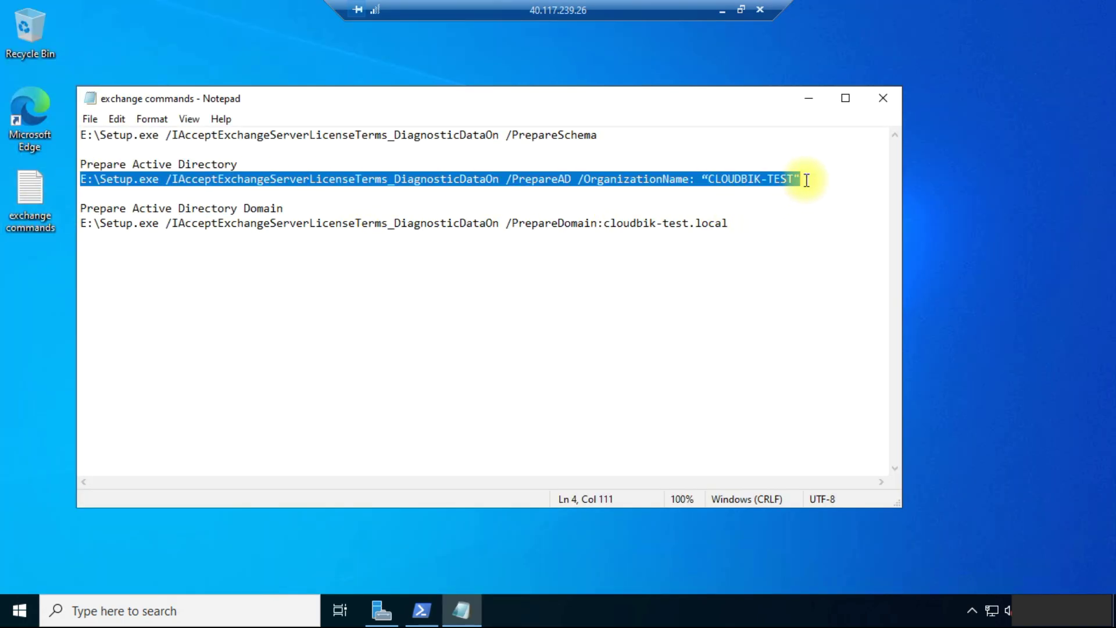
pyautogui.click(428, 620)
pyautogui.hotkey('ctrl', 'v')
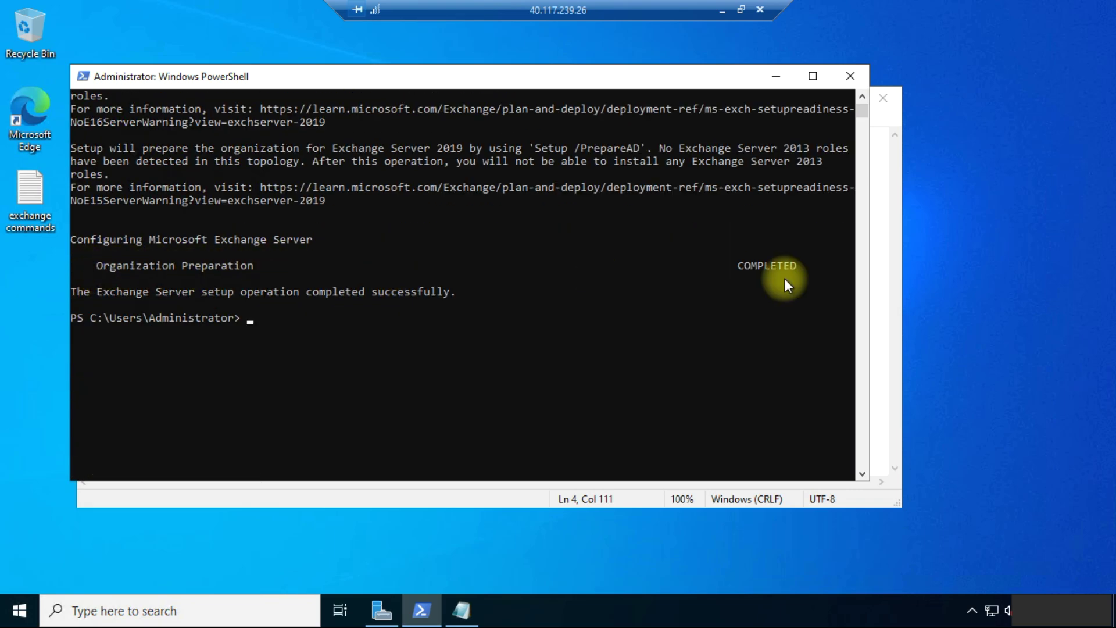
# Copy the PrepareDomain:cloudbik-test.local command from the exchange commands file and run it in PowerShell.
pyautogui.click(888, 309)
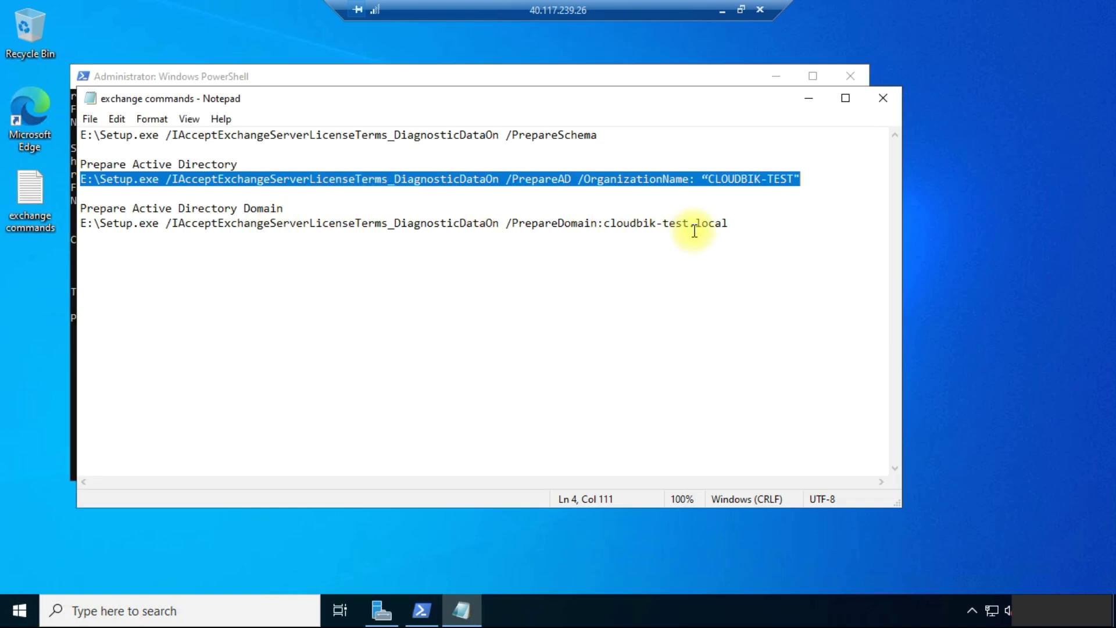
pyautogui.moveTo(733, 224); pyautogui.dragTo(22, 221)
pyautogui.press('super+c')
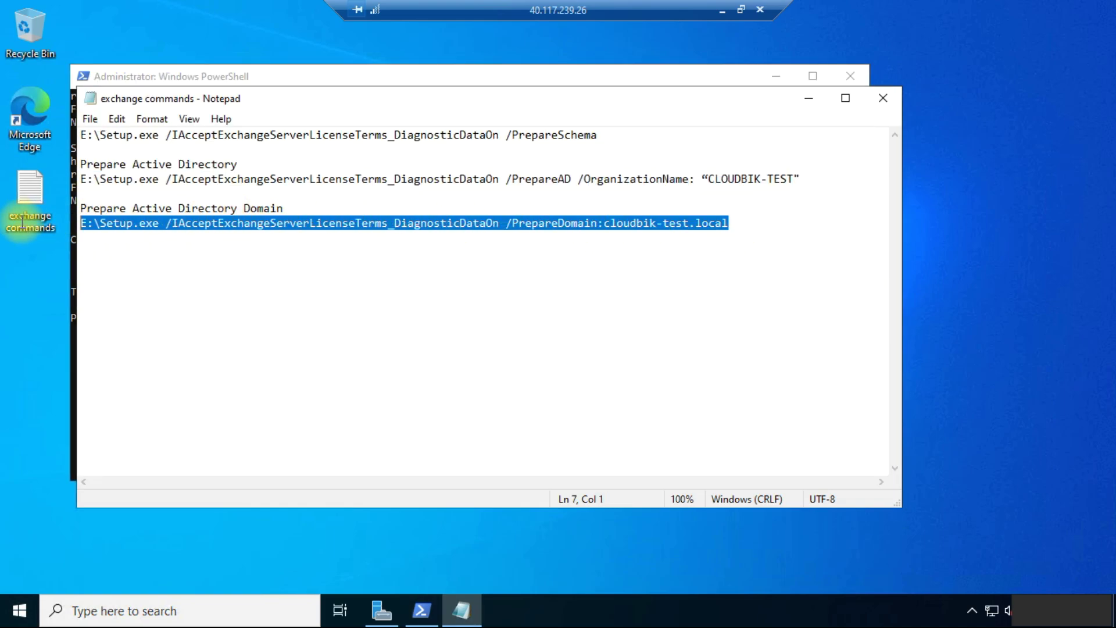
pyautogui.click(421, 610)
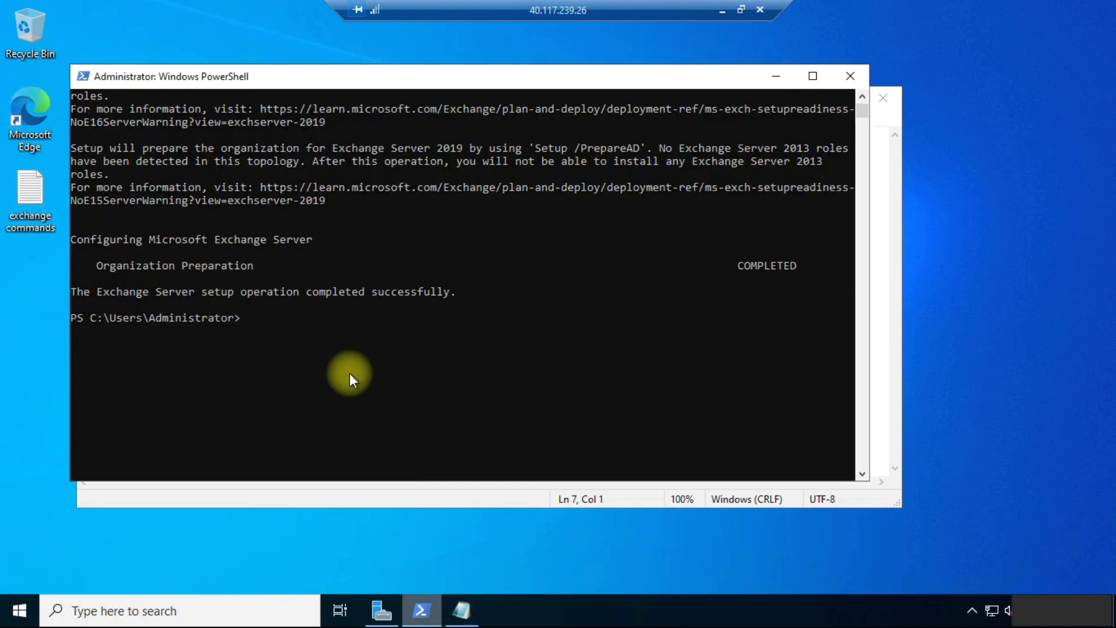
pyautogui.rightClick(365, 347)
pyautogui.press('Return')
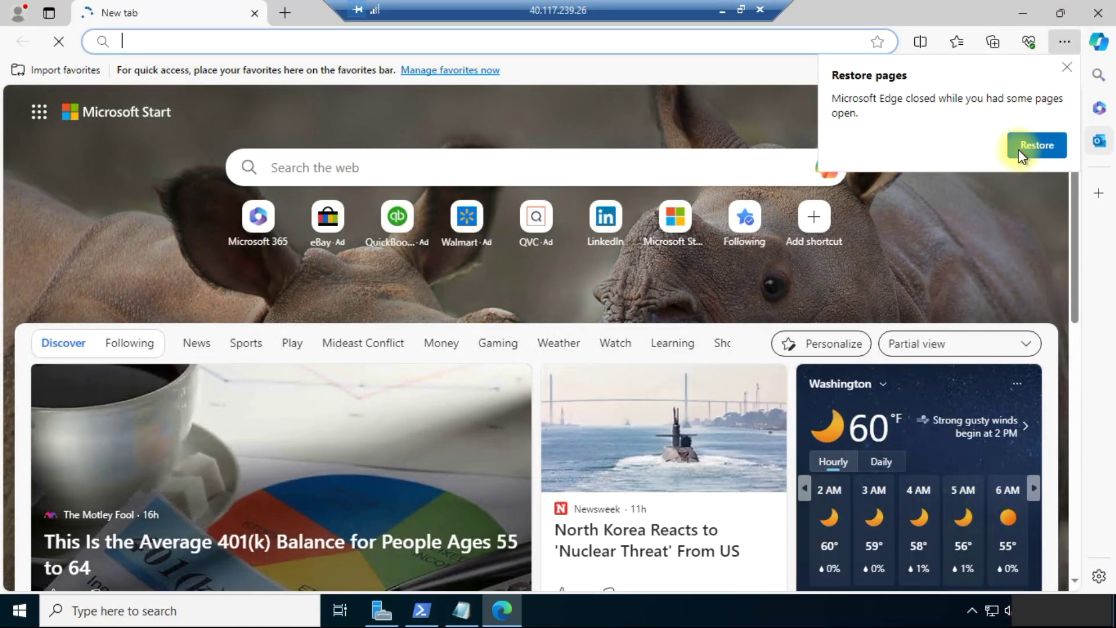
# Restore the closed pages in Microsoft Edge and review the guide from the schema preparation to the Install Exchange Server 2019 section.
pyautogui.click(1018, 149)
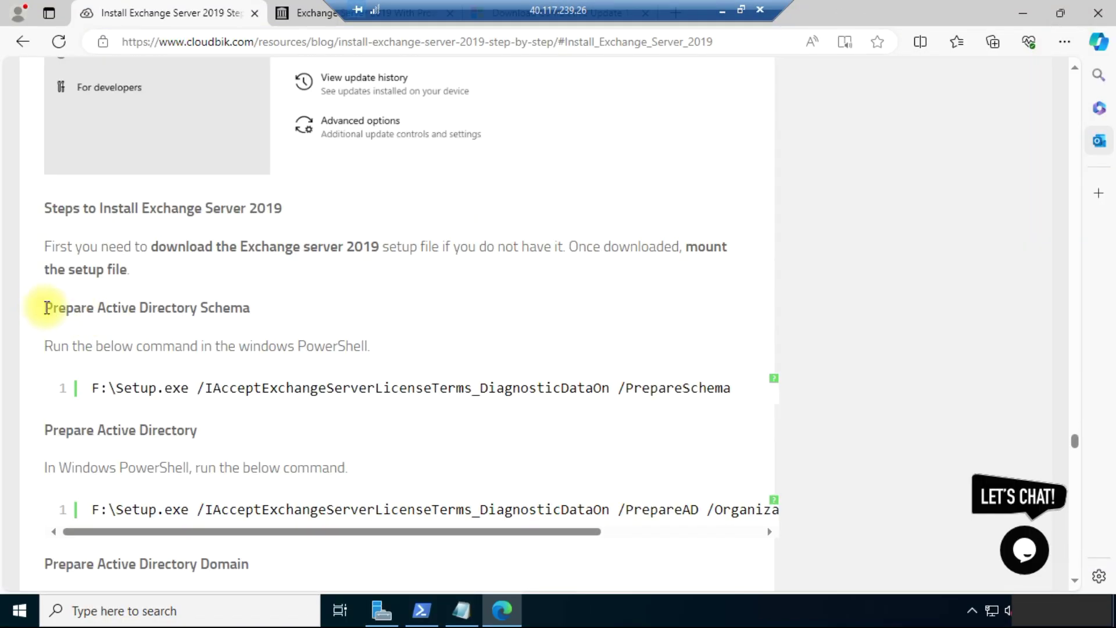
pyautogui.moveTo(46, 307); pyautogui.dragTo(279, 309)
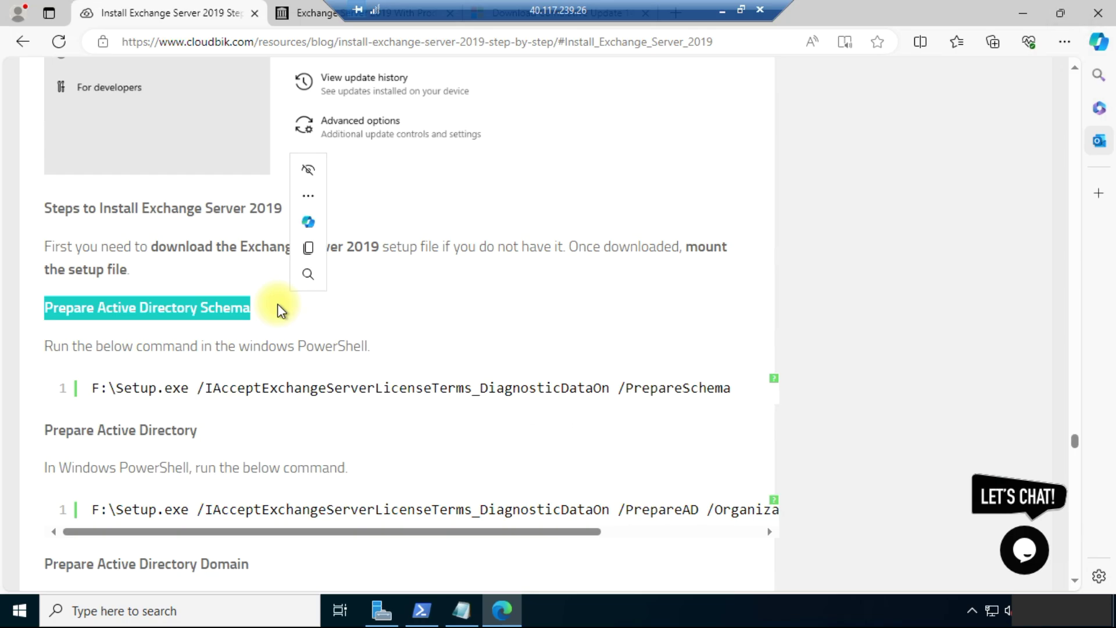
pyautogui.scroll(-1, 256, 312)
pyautogui.scroll(-3, 267, 348)
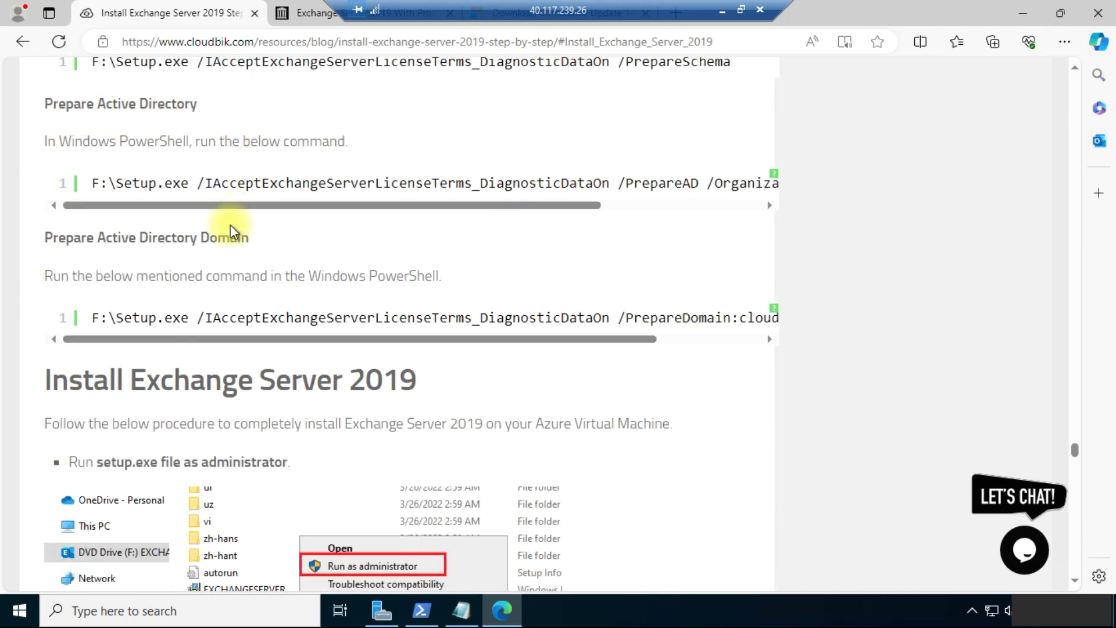
pyautogui.scroll(-1, 170, 411)
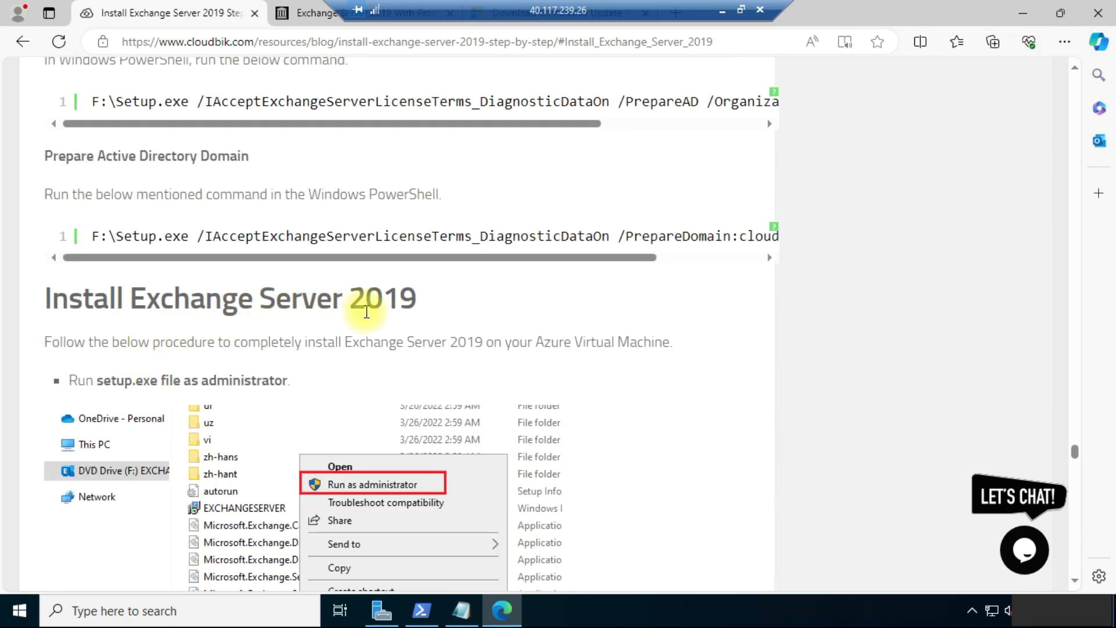
pyautogui.scroll(-2, 388, 325)
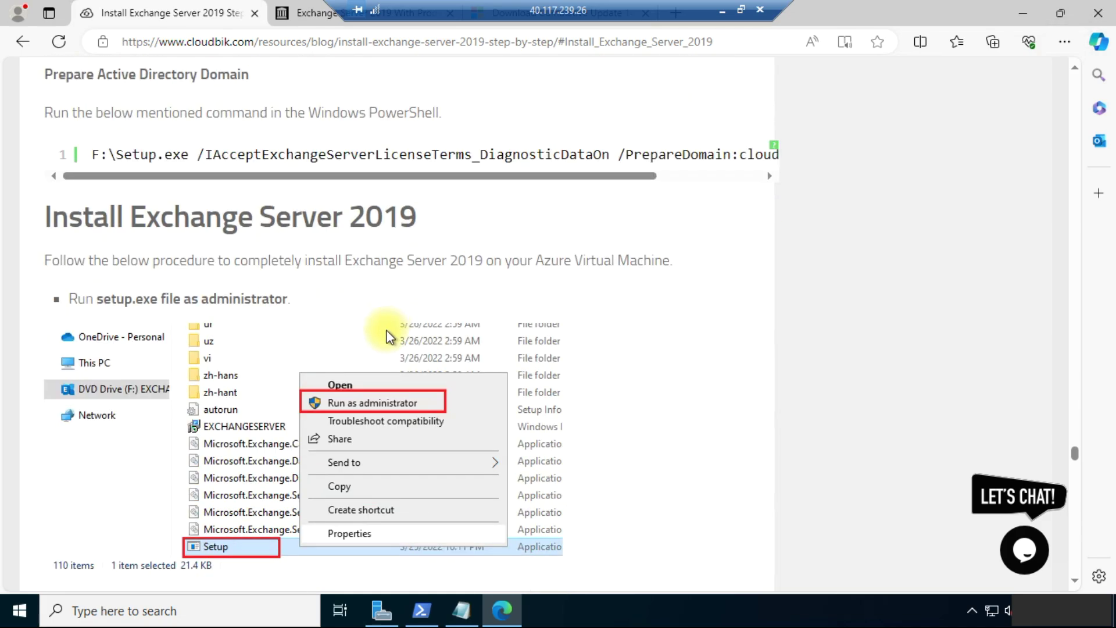
# Open the mounted EXCHANGESERVER2019-X64-CU14 drive (E:) in File Explorer and locate the Setup application.
pyautogui.press('super+e')
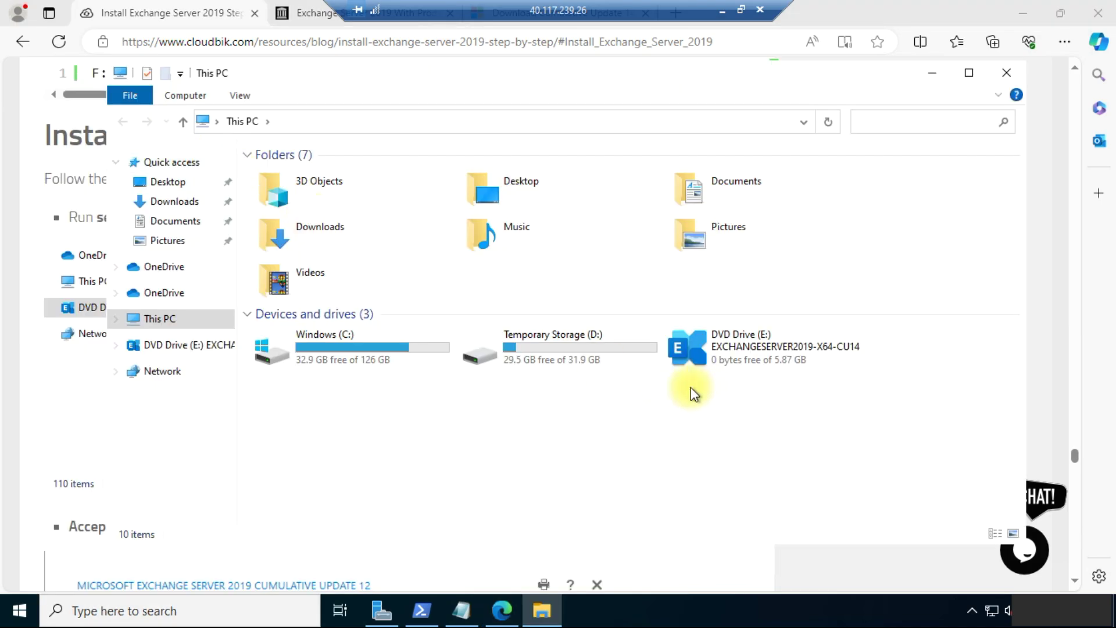
pyautogui.rightClick(718, 341)
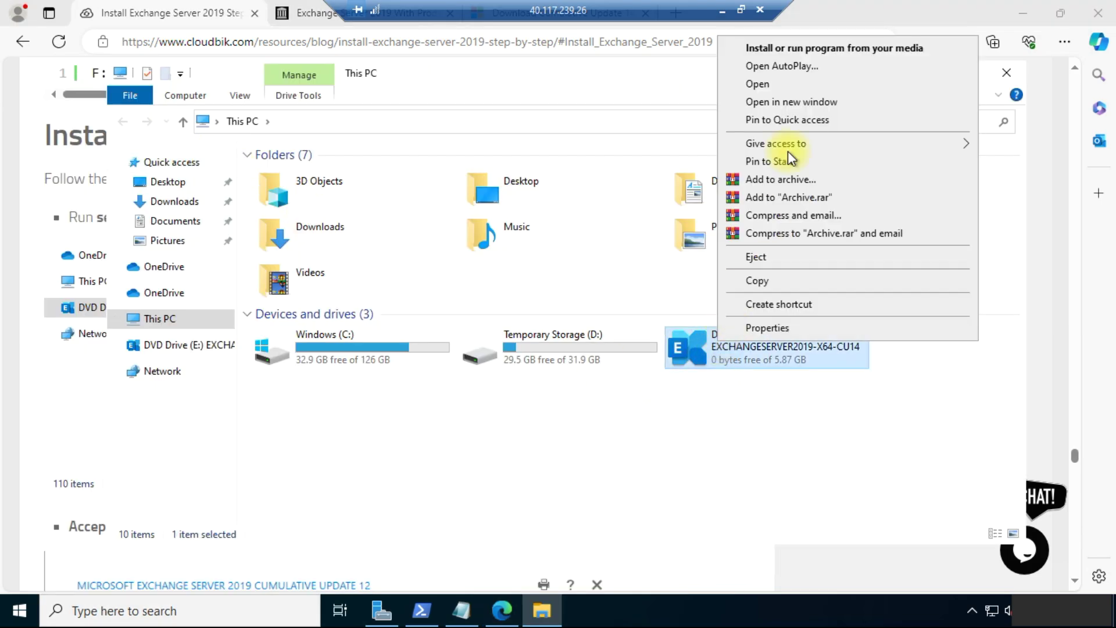
pyautogui.click(763, 82)
pyautogui.scroll(-8, 400, 399)
pyautogui.scroll(-20, 400, 398)
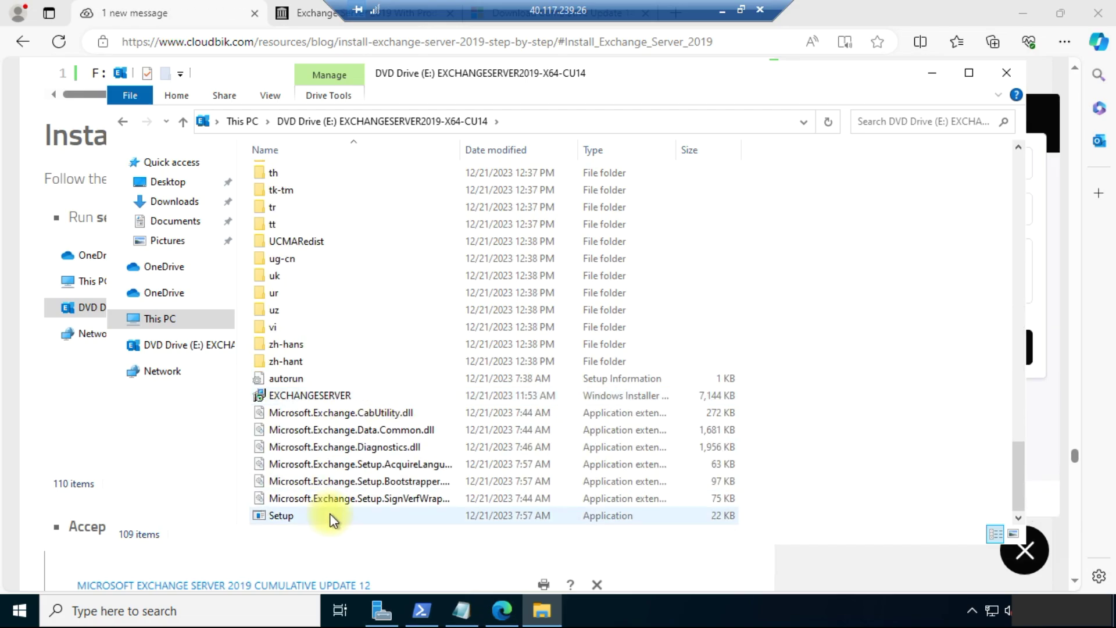
# Run the Setup application as administrator and continue past the Introduction page to the License Agreement.
pyautogui.rightClick(305, 516)
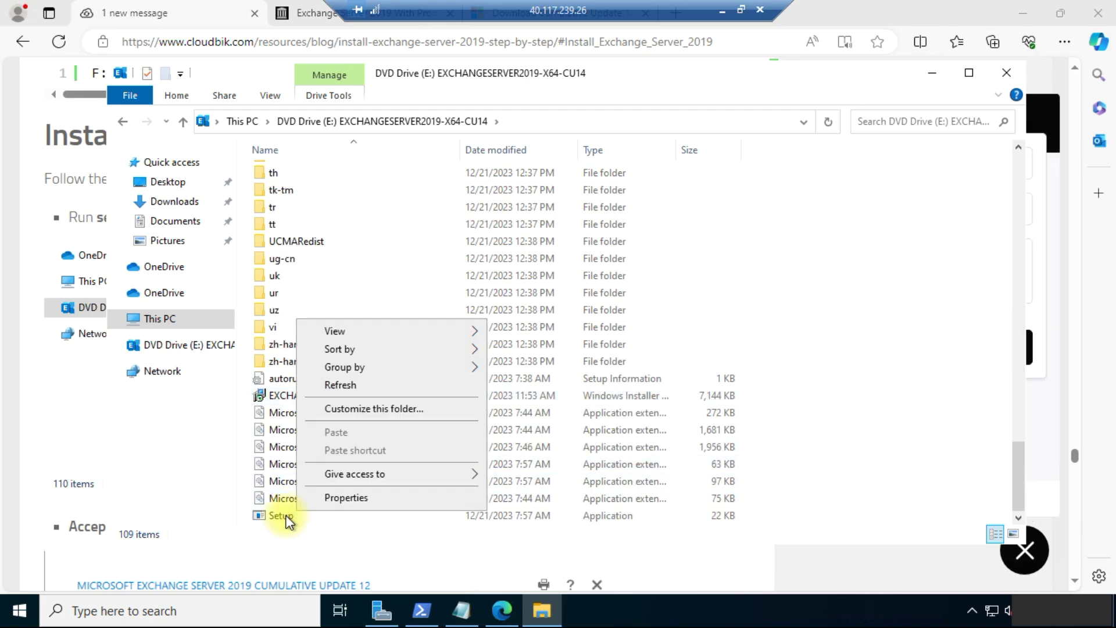
pyautogui.click(282, 515)
pyautogui.rightClick(285, 516)
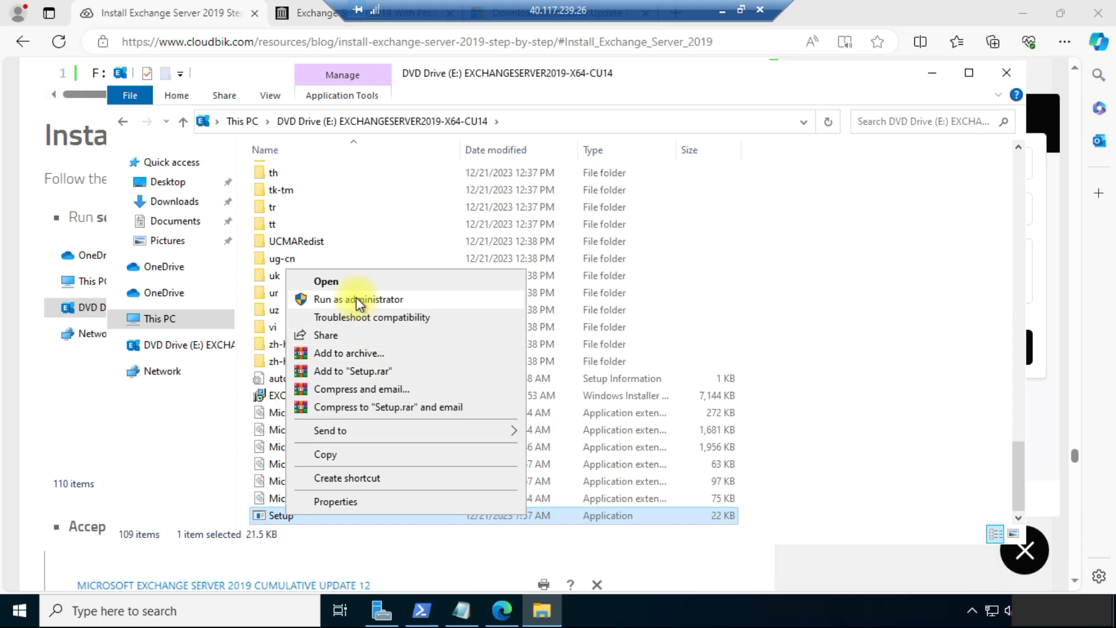
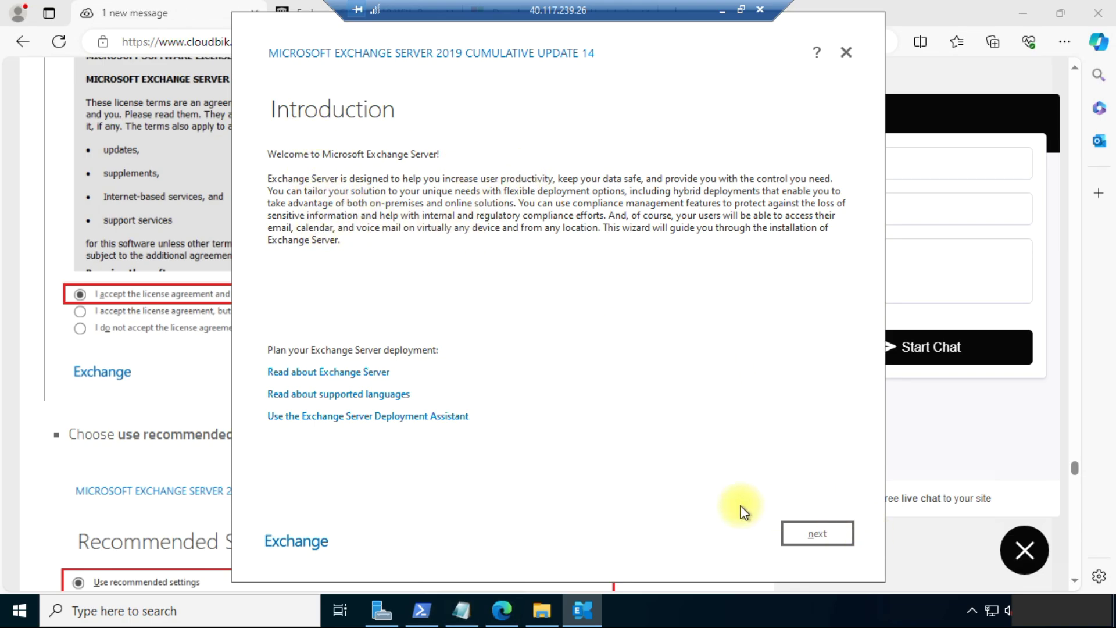
pyautogui.click(817, 533)
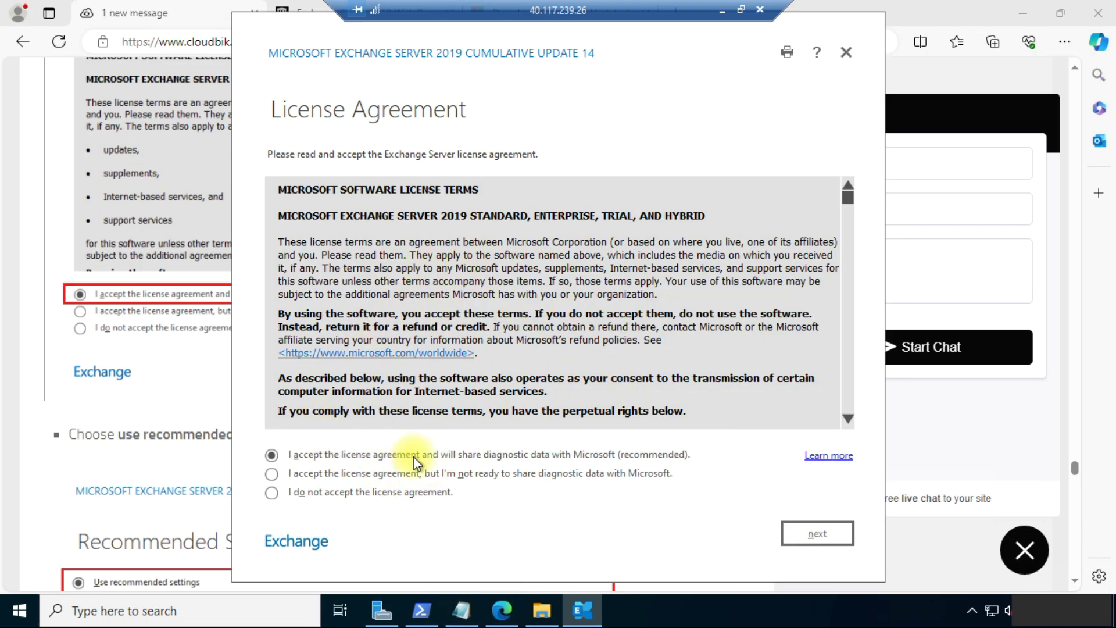
# Accept the license agreement with recommended settings, and select the Mailbox role with automatic installation of the required Windows Server roles and features.
pyautogui.click(825, 530)
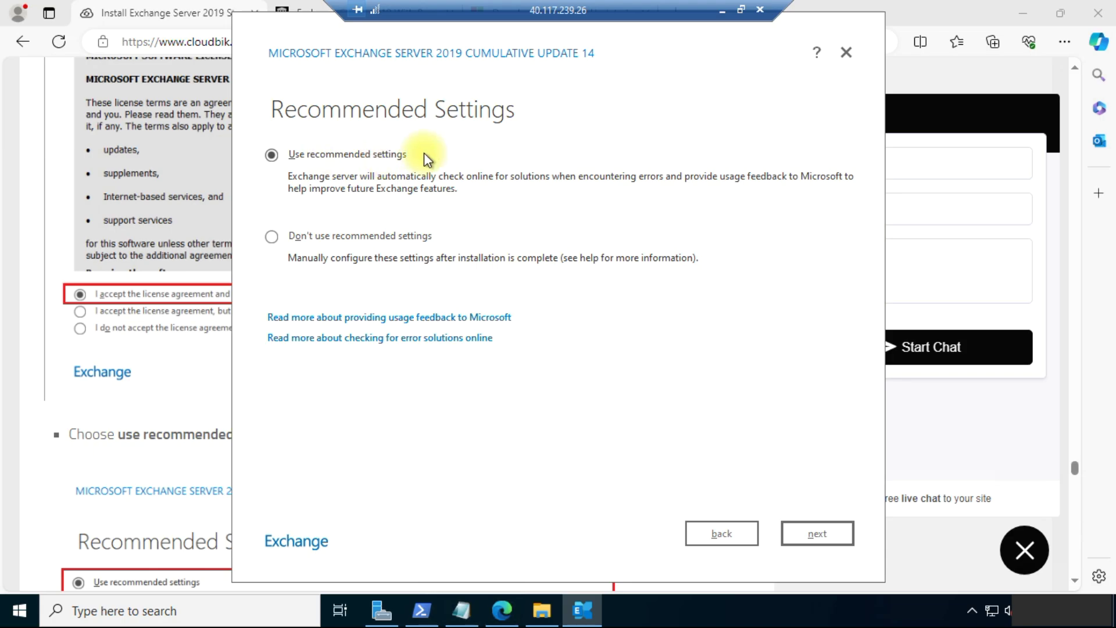
pyautogui.click(814, 534)
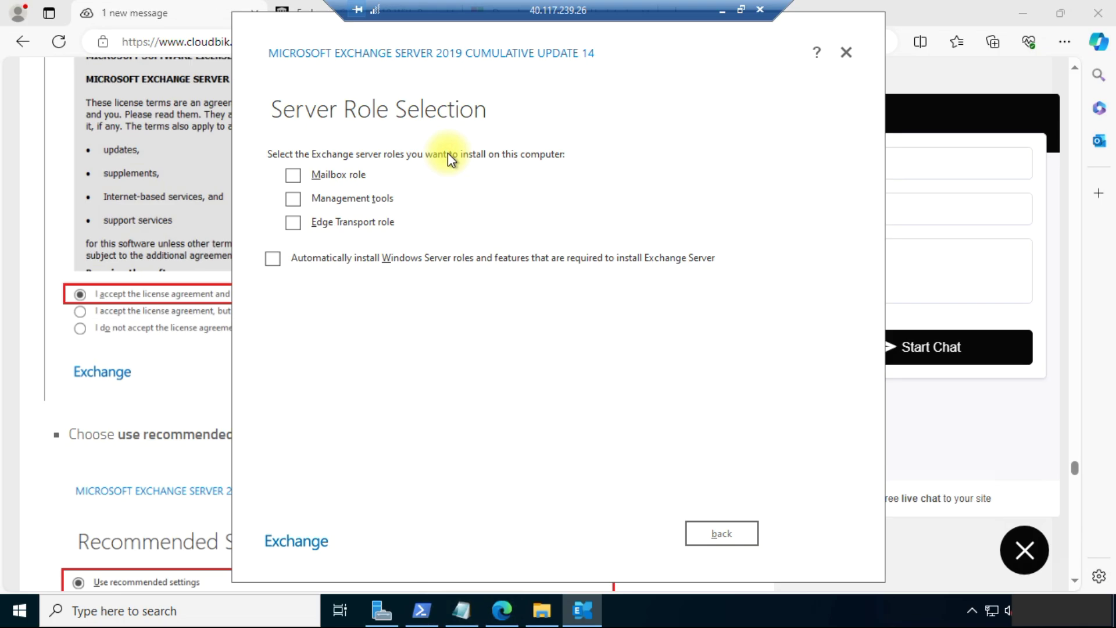
pyautogui.click(293, 176)
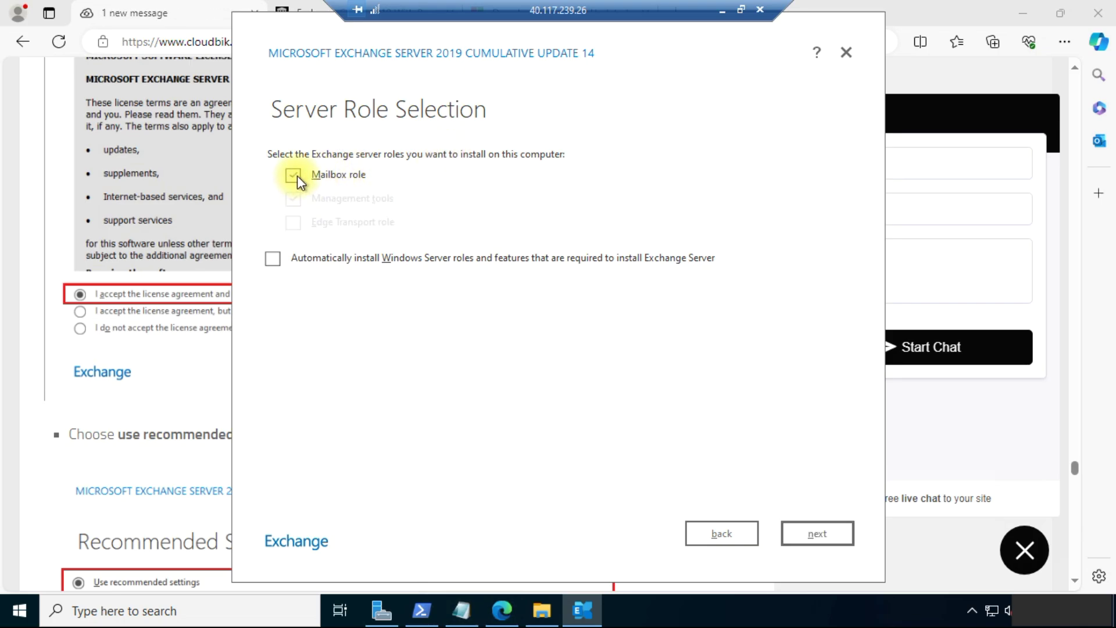
pyautogui.click(272, 259)
pyautogui.click(807, 535)
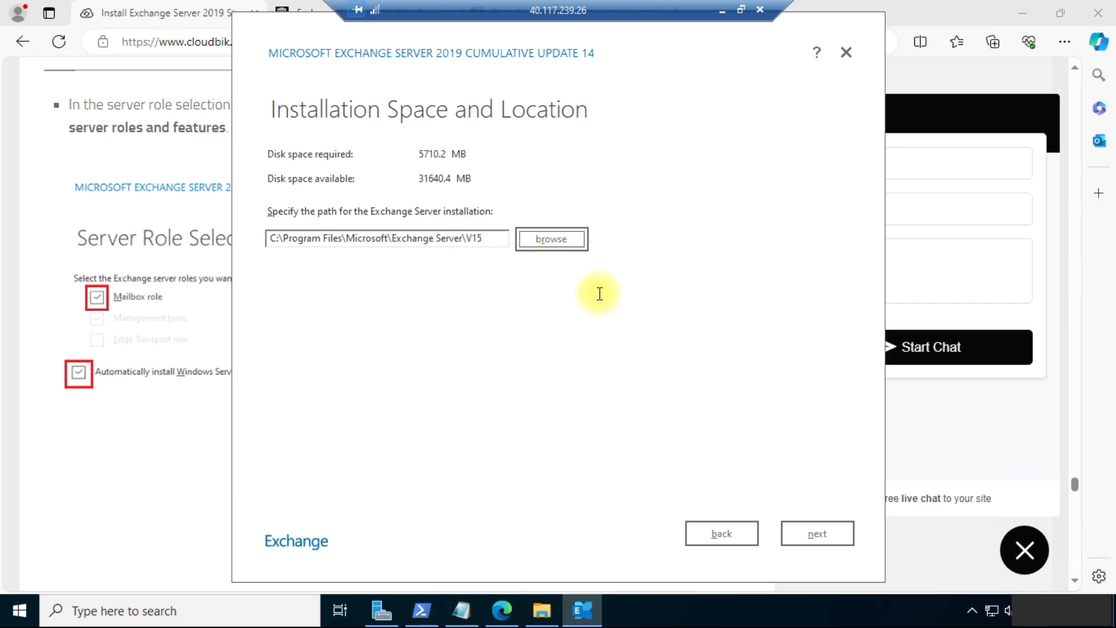
# Keep the installation path C:\Program Files\Microsoft\Exchange Server\V15 and choose Yes to disable malware scanning.
pyautogui.click(828, 533)
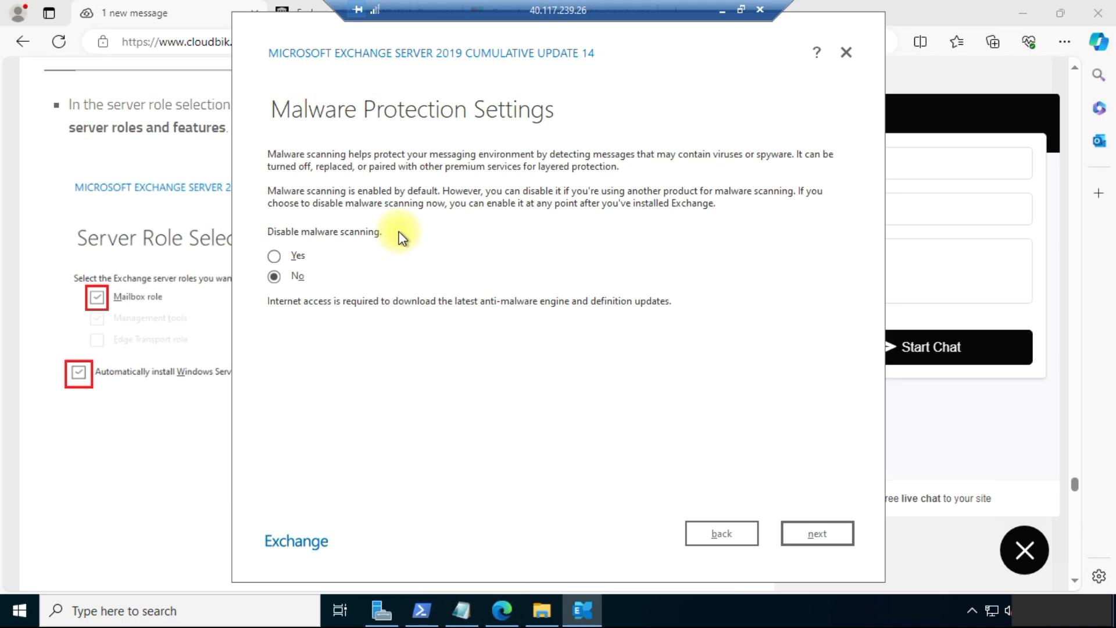
pyautogui.click(274, 257)
pyautogui.click(809, 534)
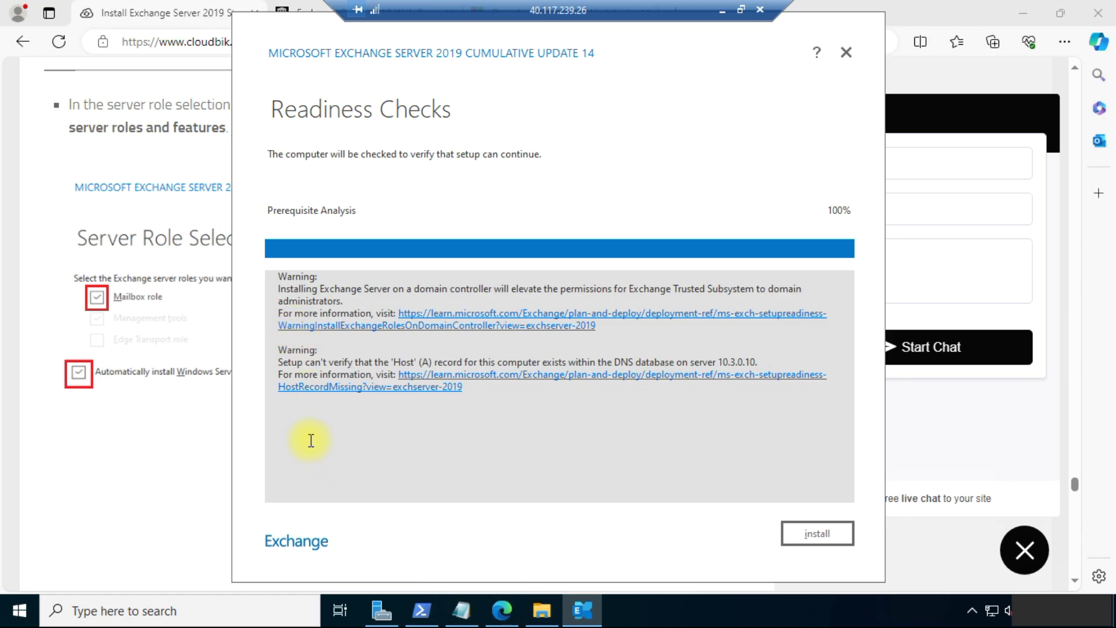
# Install Exchange Server after the readiness checks and close the wizard once setup is complete.
pyautogui.click(809, 531)
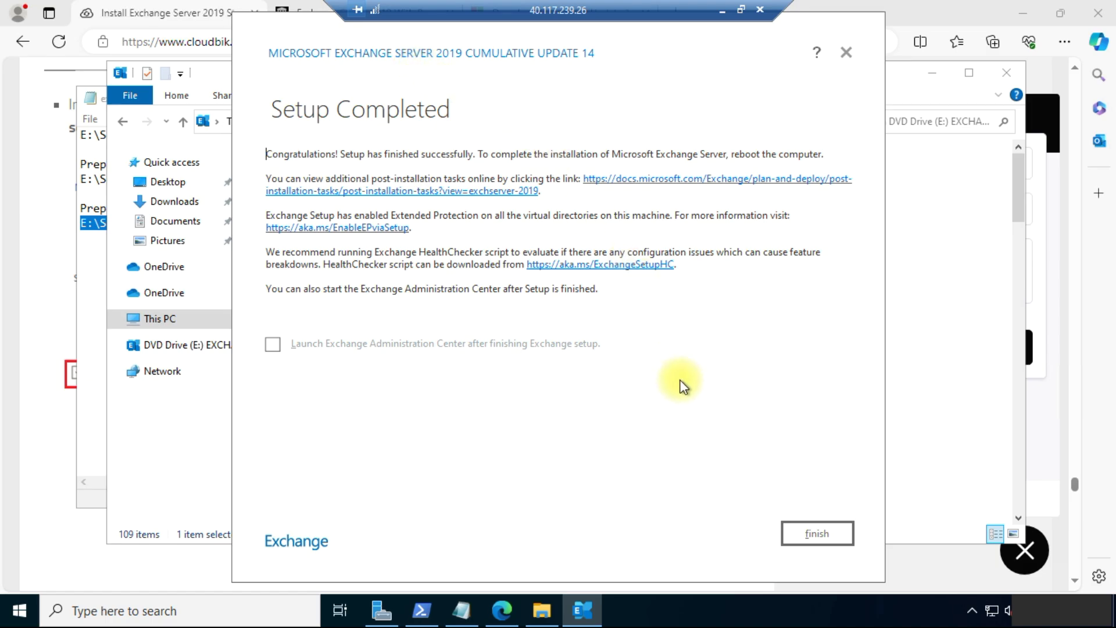
pyautogui.click(817, 533)
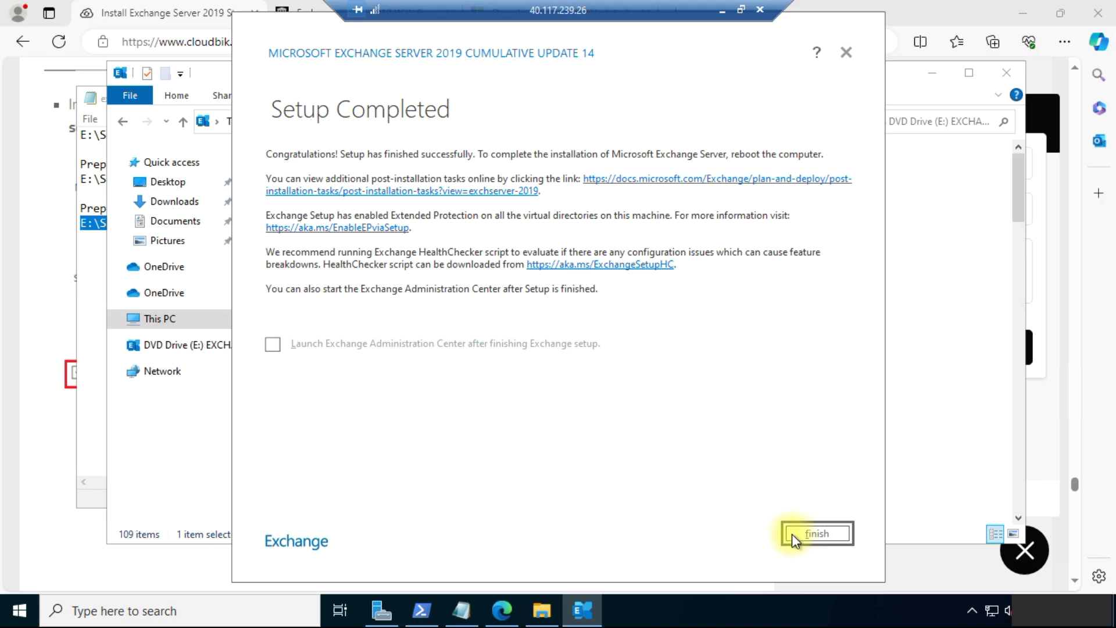
pyautogui.click(800, 531)
# Find the Verify Exchange Server 2019 Installation section of the guide and examine its Get-ExchangeServer command.
pyautogui.scroll(-10, 144, 448)
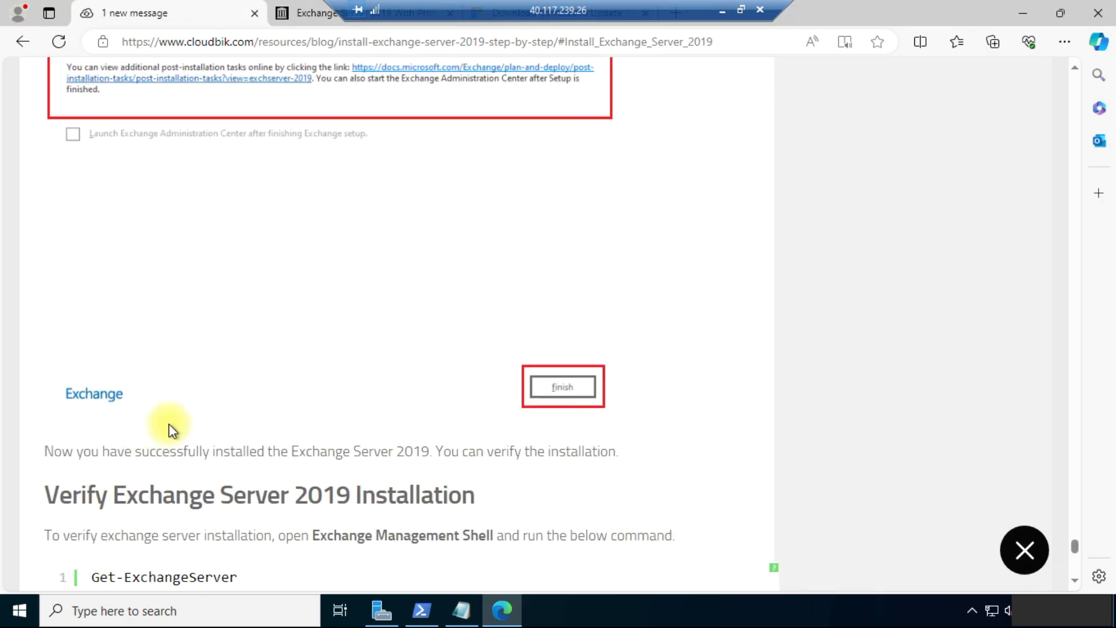
pyautogui.scroll(-8, 170, 423)
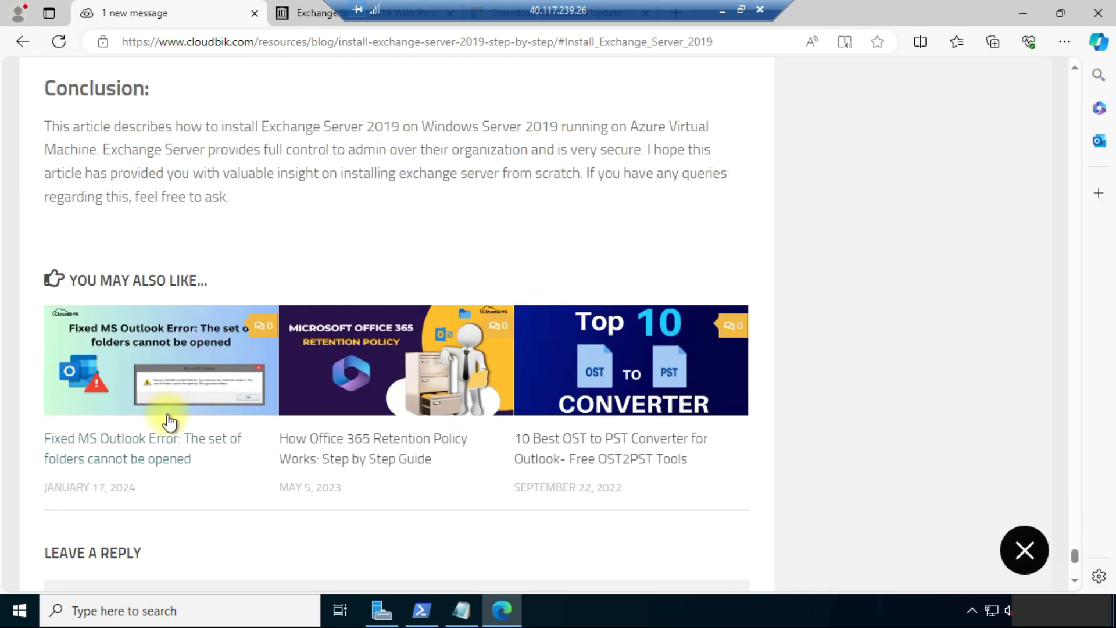
pyautogui.scroll(1, 169, 421)
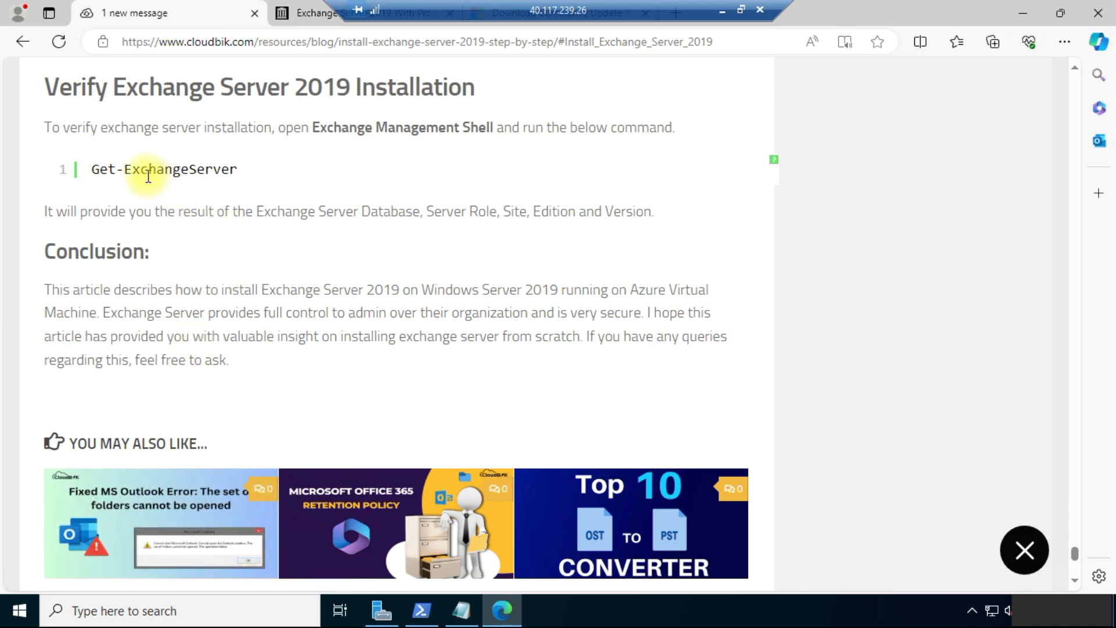
pyautogui.doubleClick(107, 167)
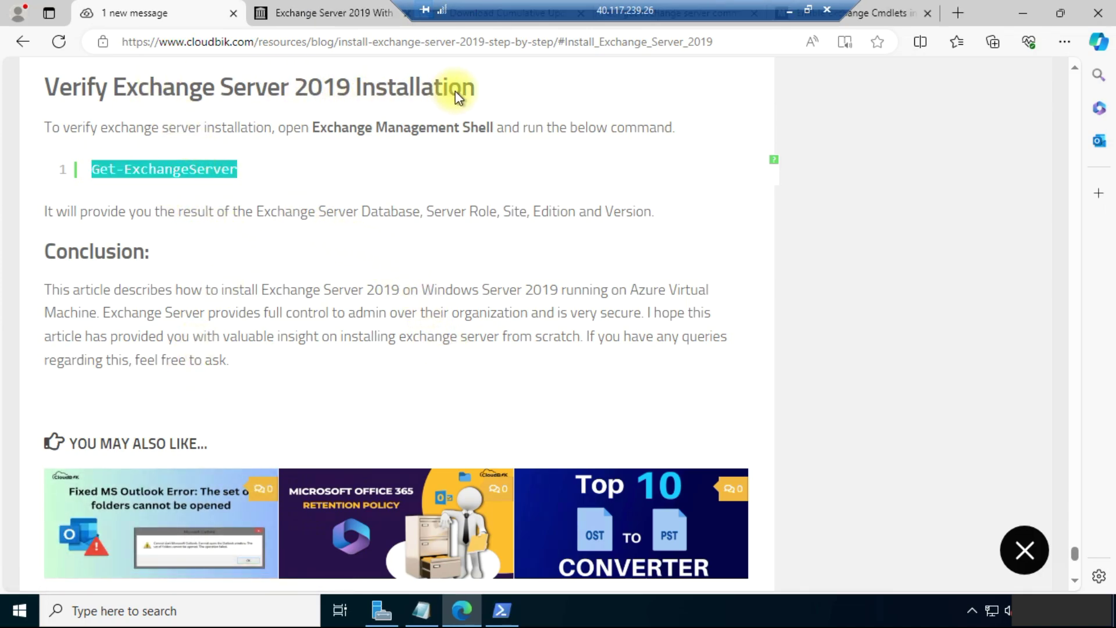
pyautogui.click(145, 172)
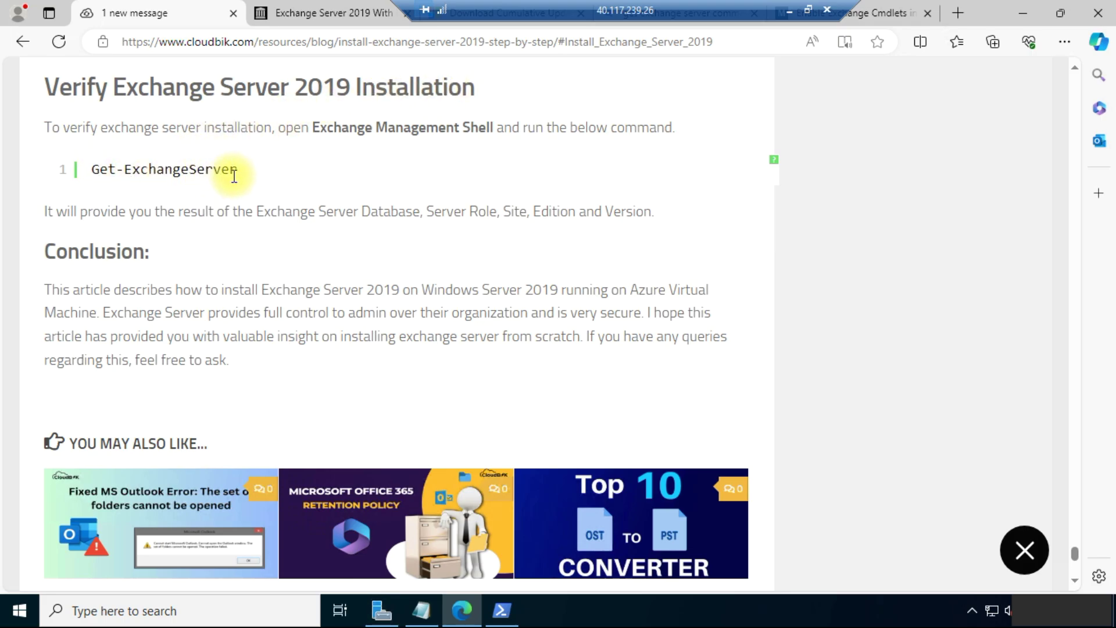
# Copy the Add-PSSnapin Microsoft.Exchange.Management.PowerShell.E2010 command from the Exchange cmdlets article in Microsoft Edge and run it in Windows PowerShell.
pyautogui.click(501, 610)
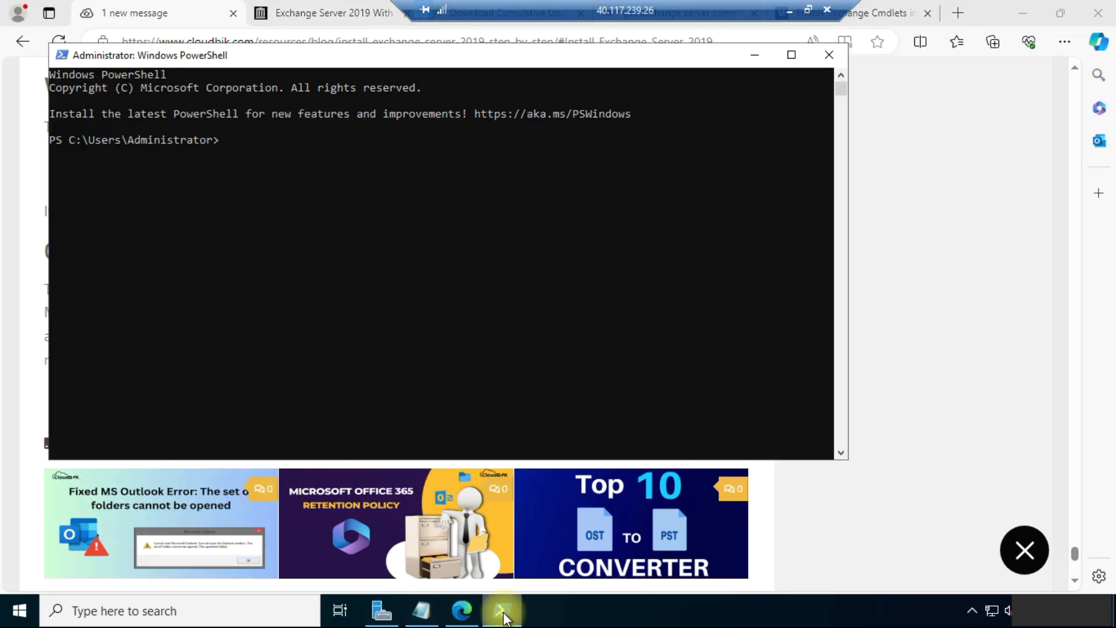
pyautogui.moveTo(233, 58); pyautogui.dragTo(271, 138)
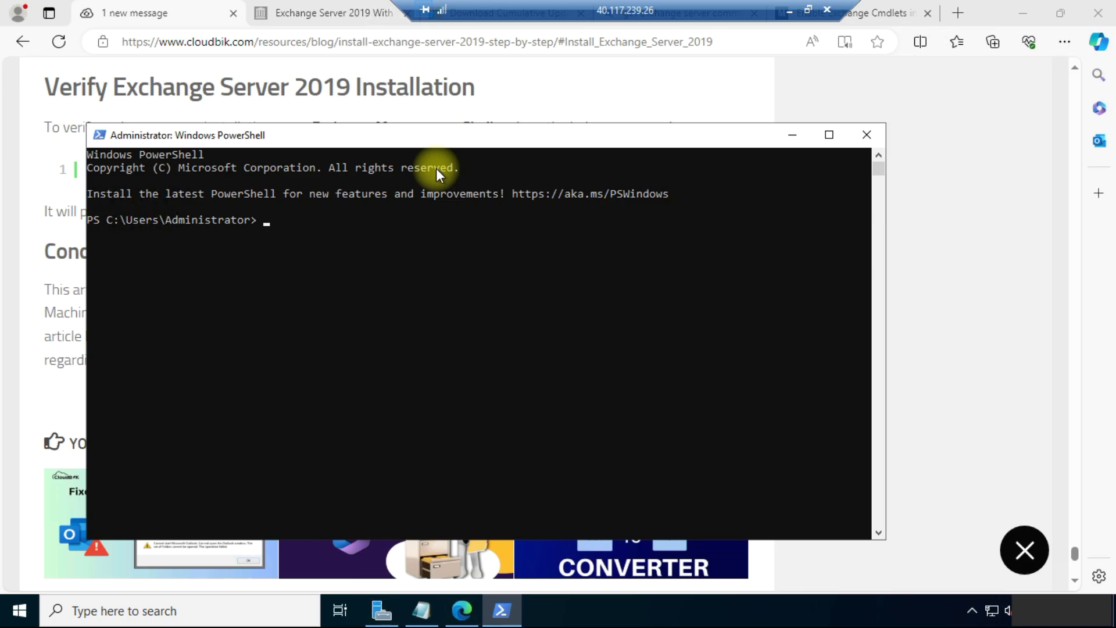
pyautogui.click(895, 12)
pyautogui.tripleClick(120, 462)
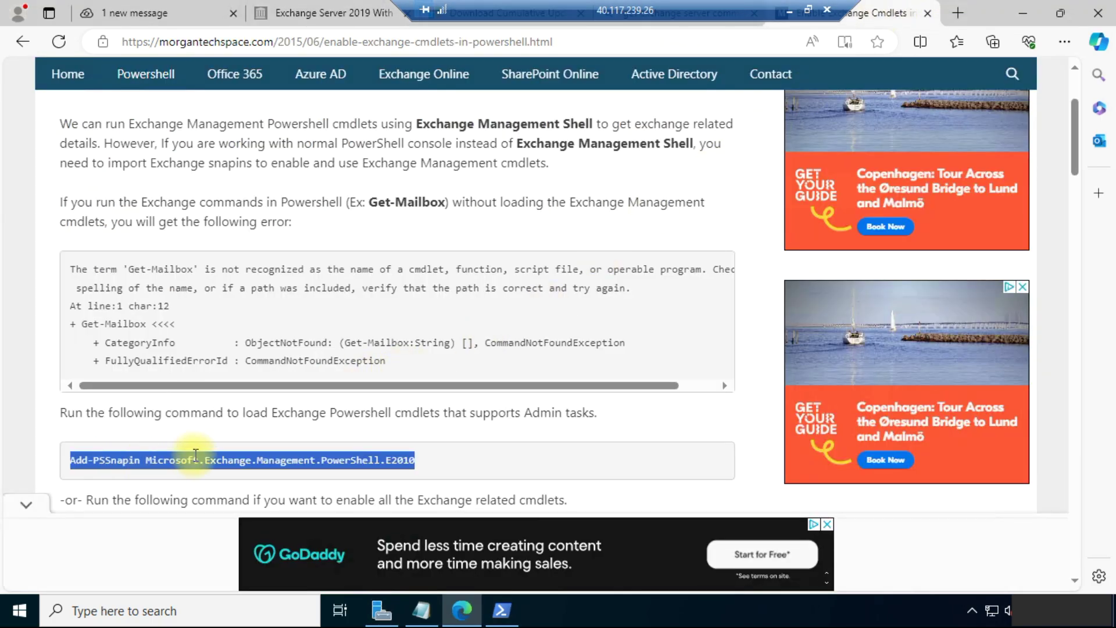
pyautogui.hotkey('alt', 'Tab')
pyautogui.rightClick(334, 314)
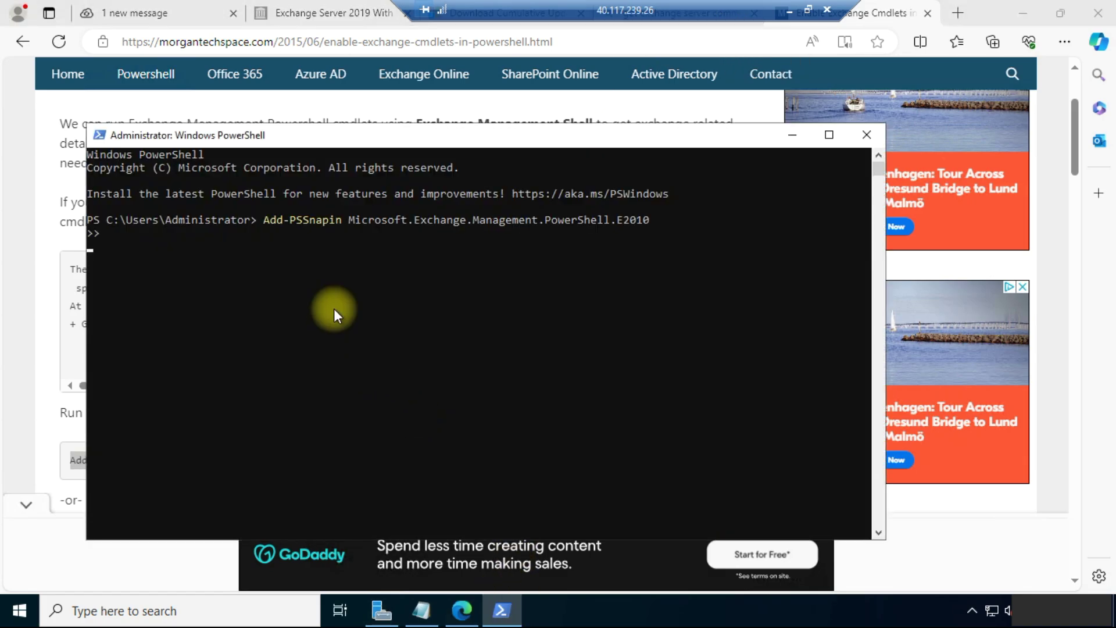
pyautogui.press('Return')
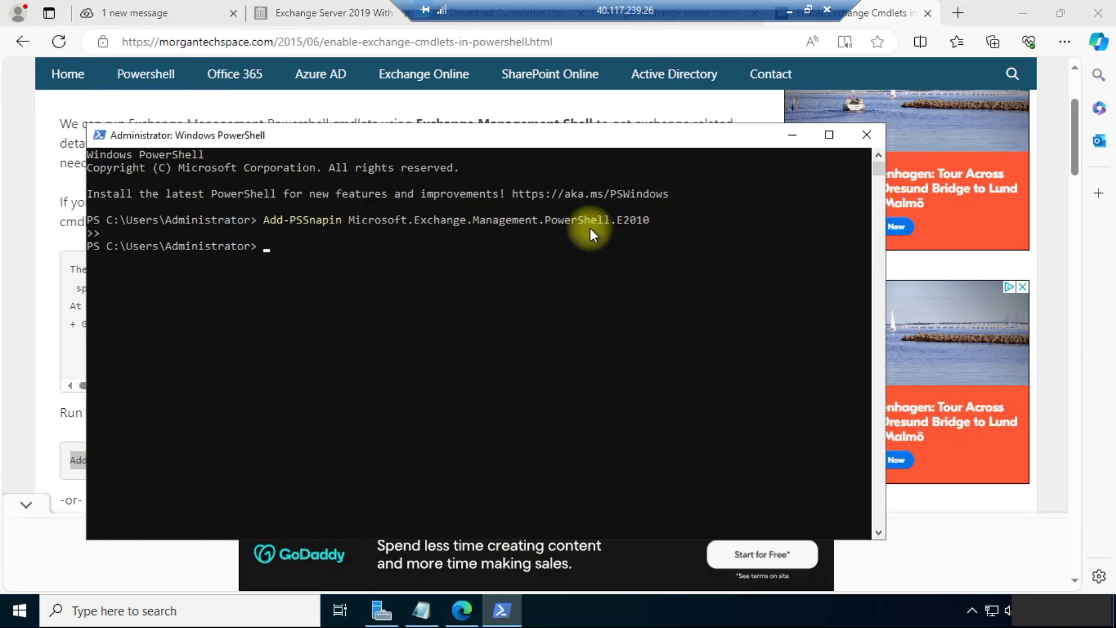
# Copy the Get-ExchangeServer command from the installation guide in Microsoft Edge and run it in Windows PowerShell.
pyautogui.click(164, 10)
pyautogui.doubleClick(169, 168)
pyautogui.hotkey('ctrl', 'c')
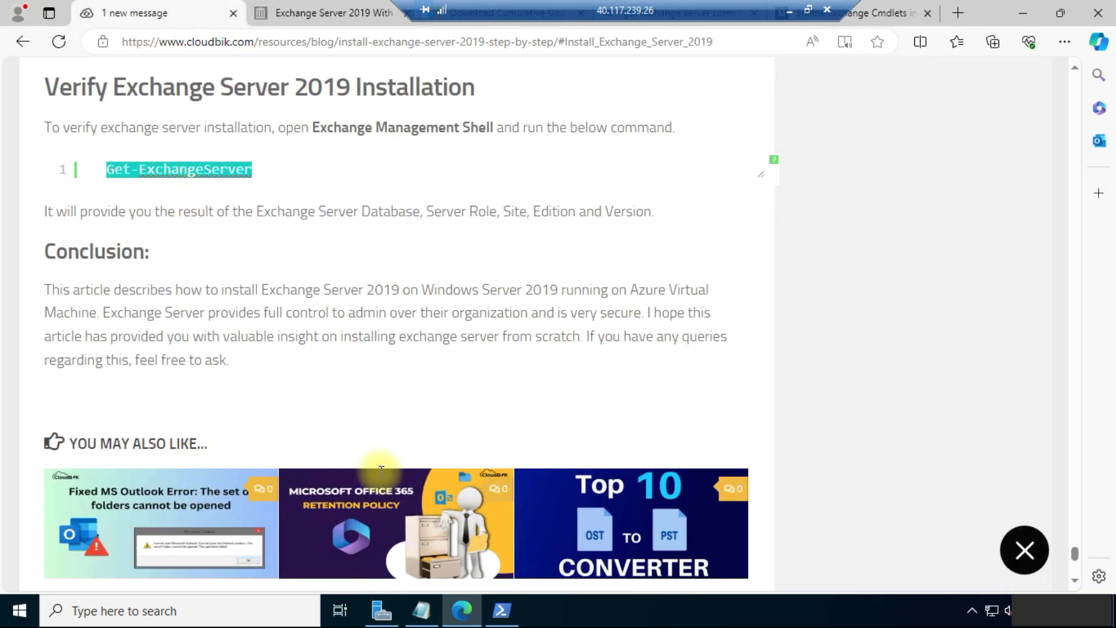
pyautogui.click(502, 610)
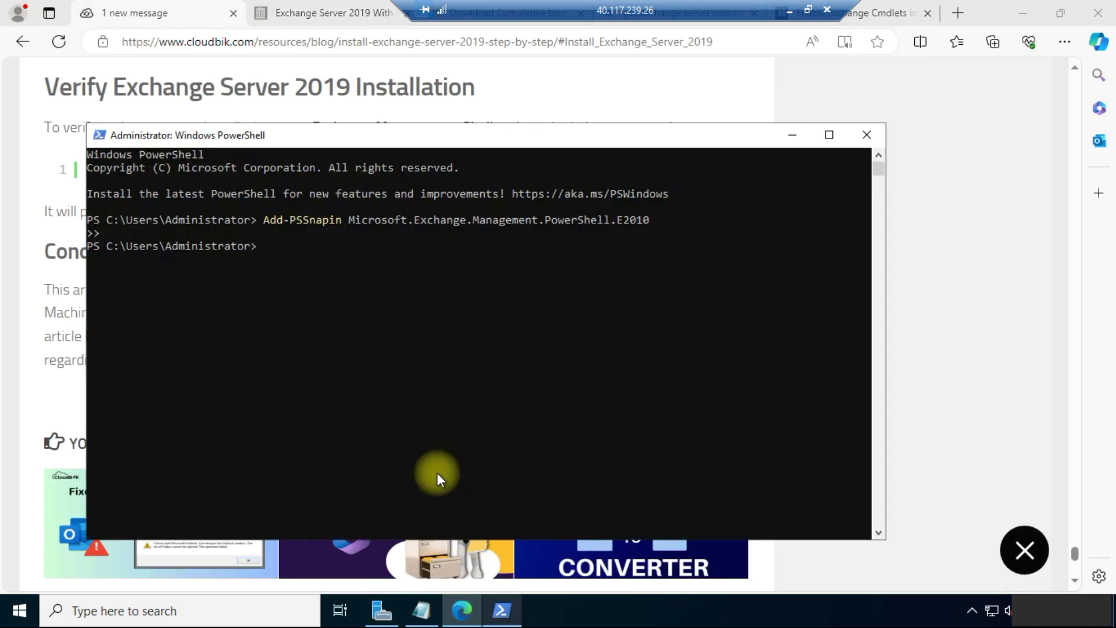
pyautogui.rightClick(337, 317)
pyautogui.press('Return')
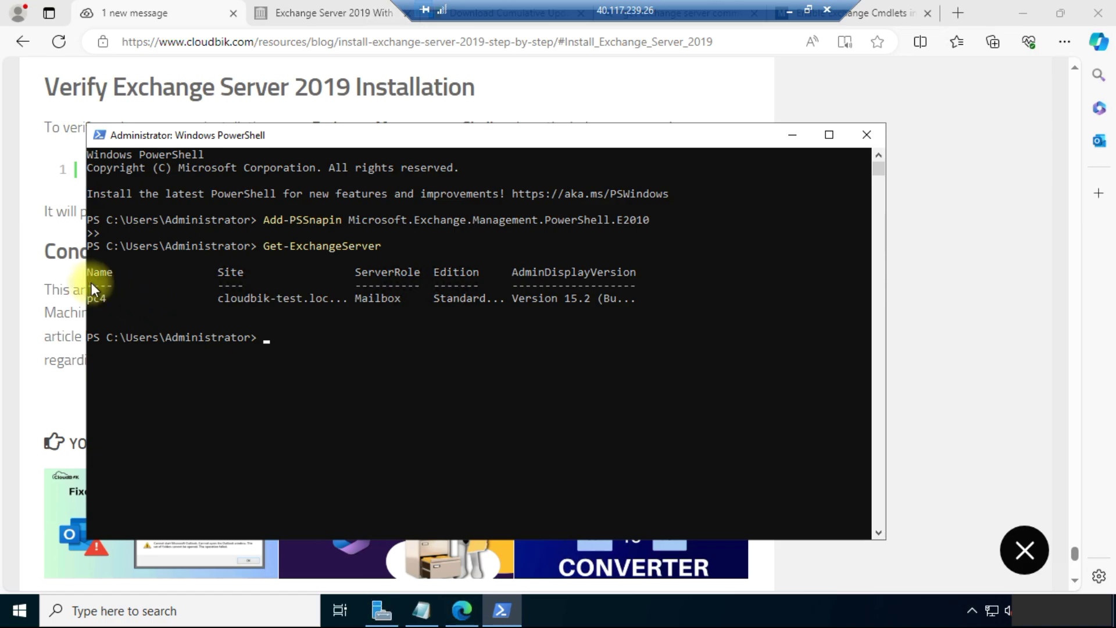